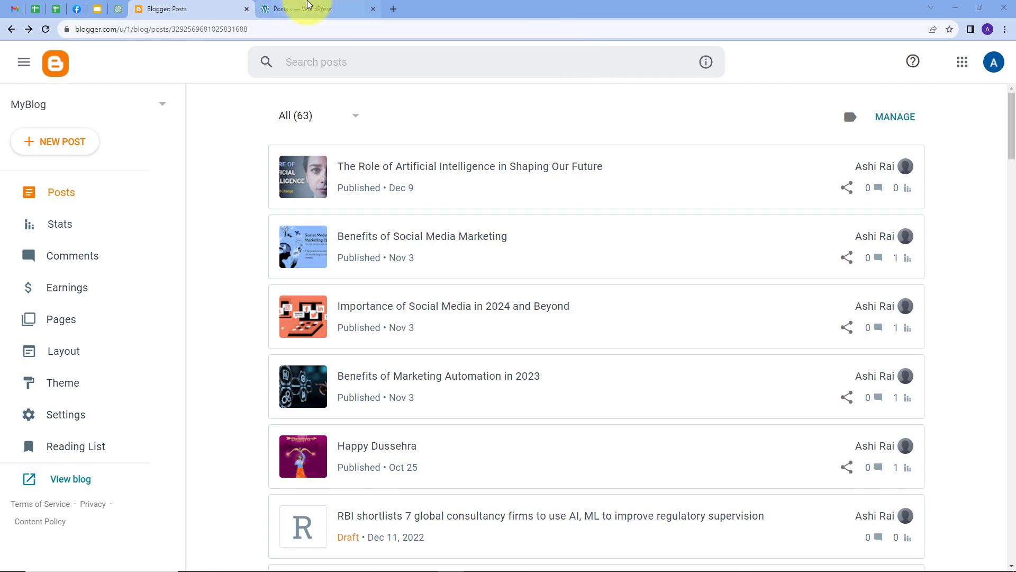
- Look over the post list in Blogger and the WordPress admin site
click(309, 9)
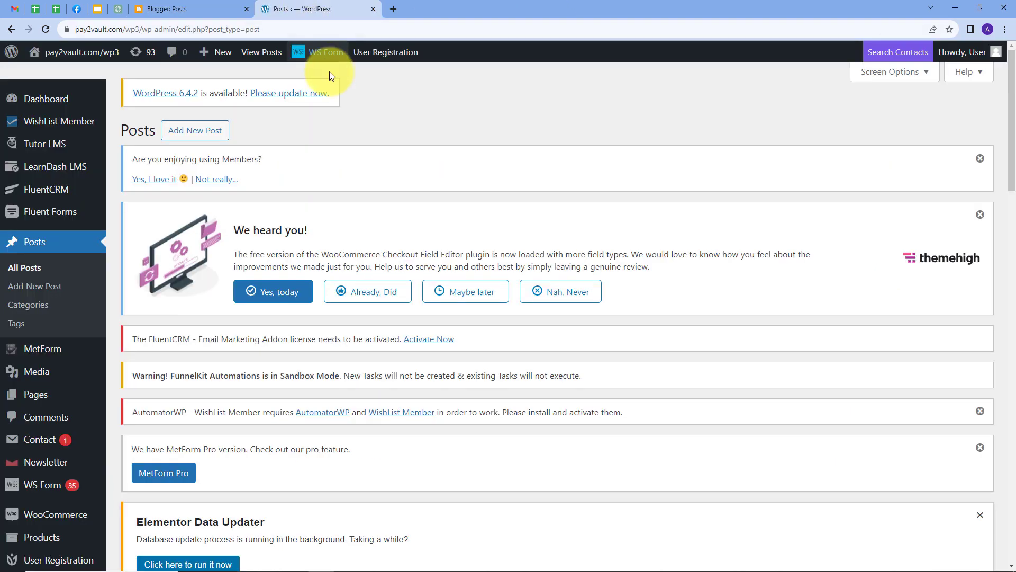
click(162, 9)
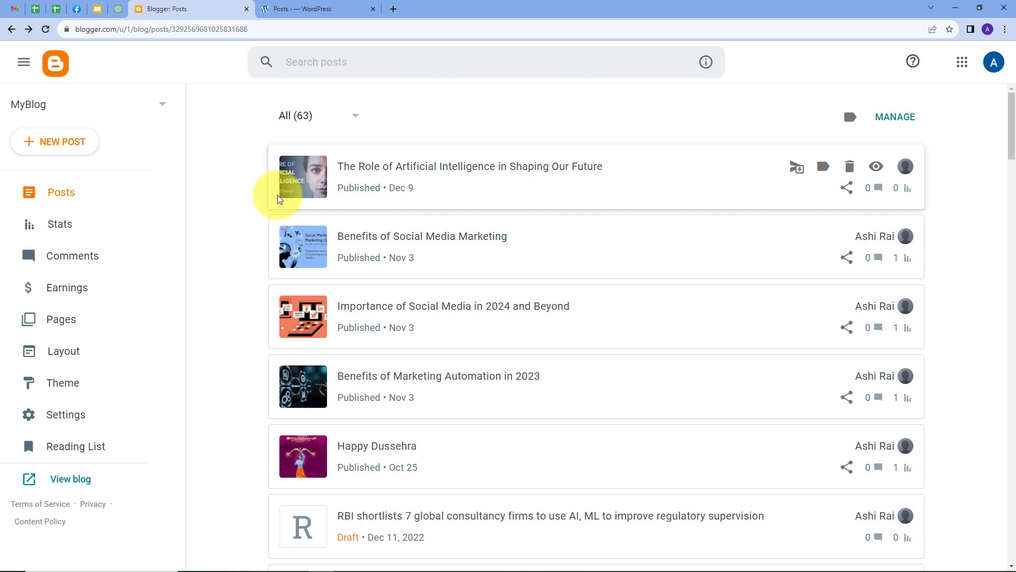
click(279, 11)
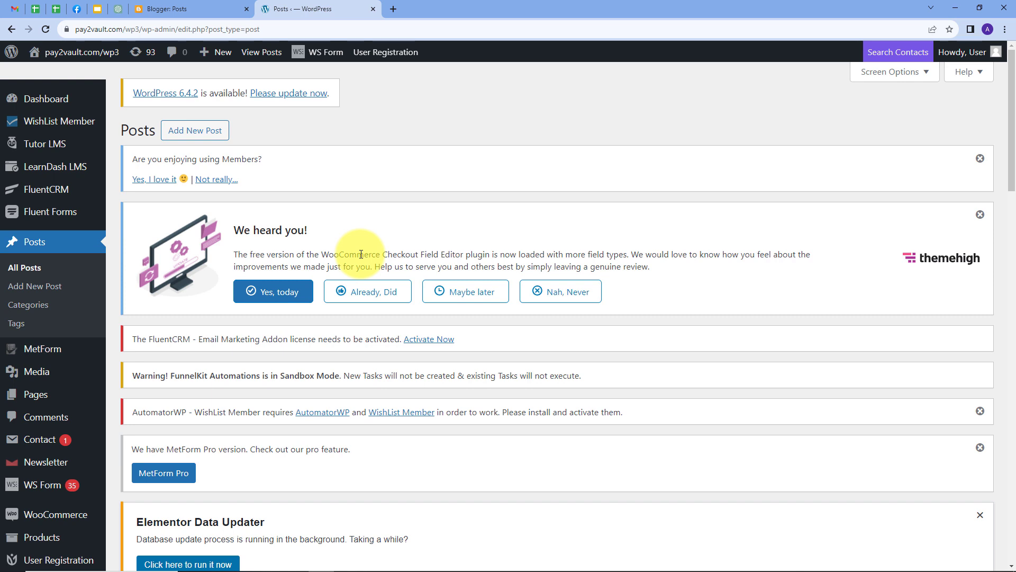
click(219, 13)
click(317, 3)
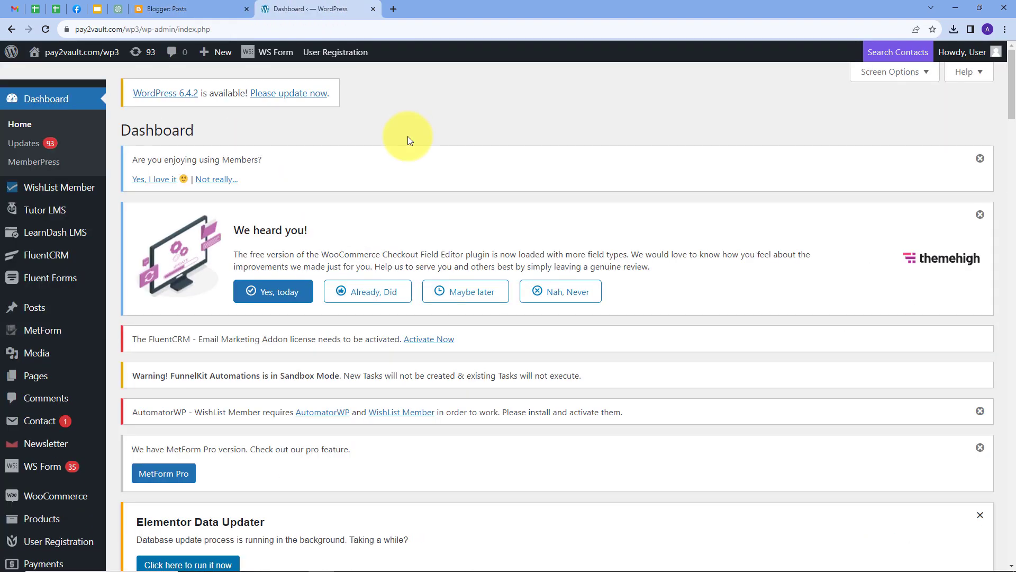
- Open pabbly.com in a new browser tab
click(393, 10)
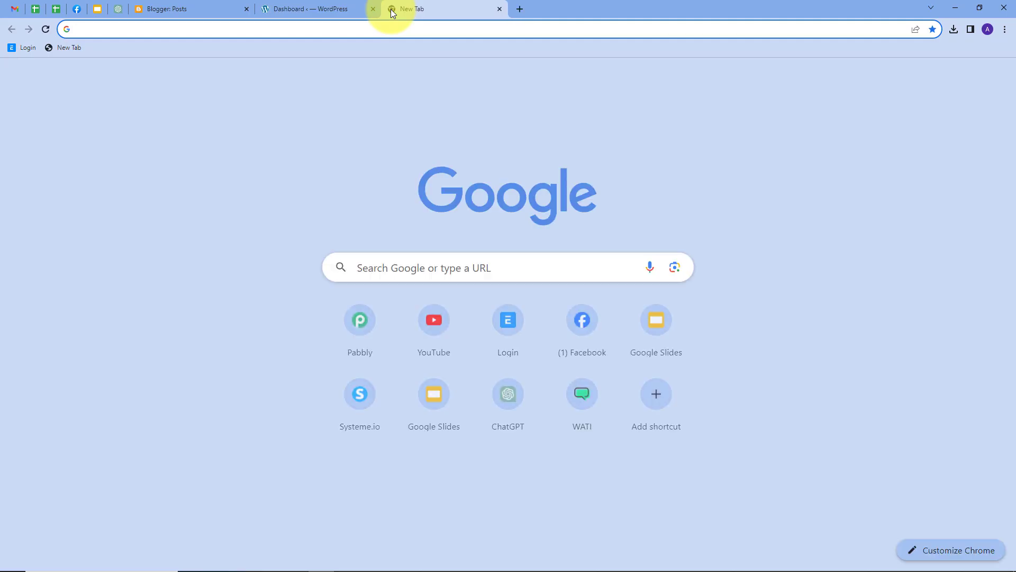
text(pa)
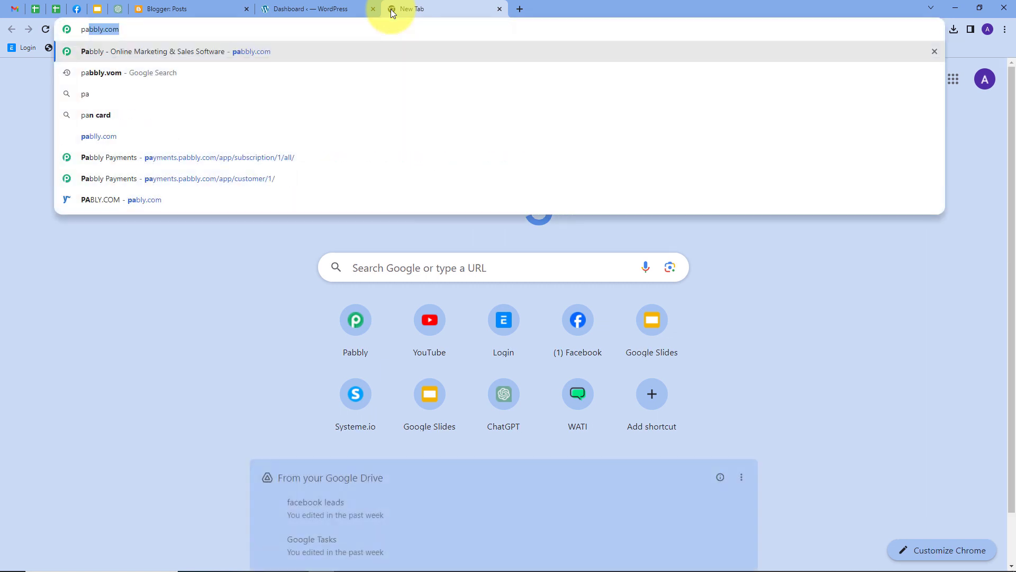
text(bbly.com)
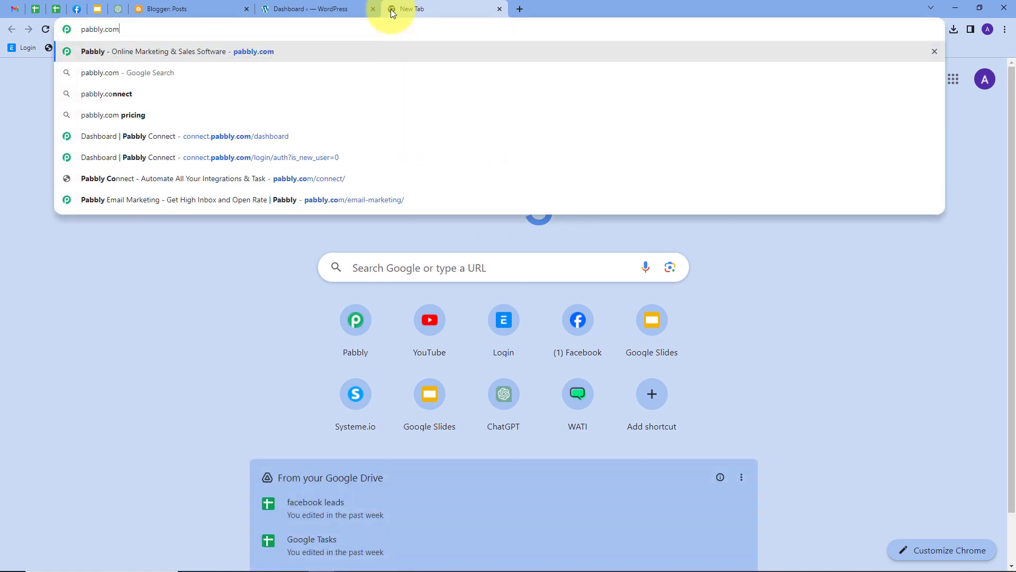
key(Return)
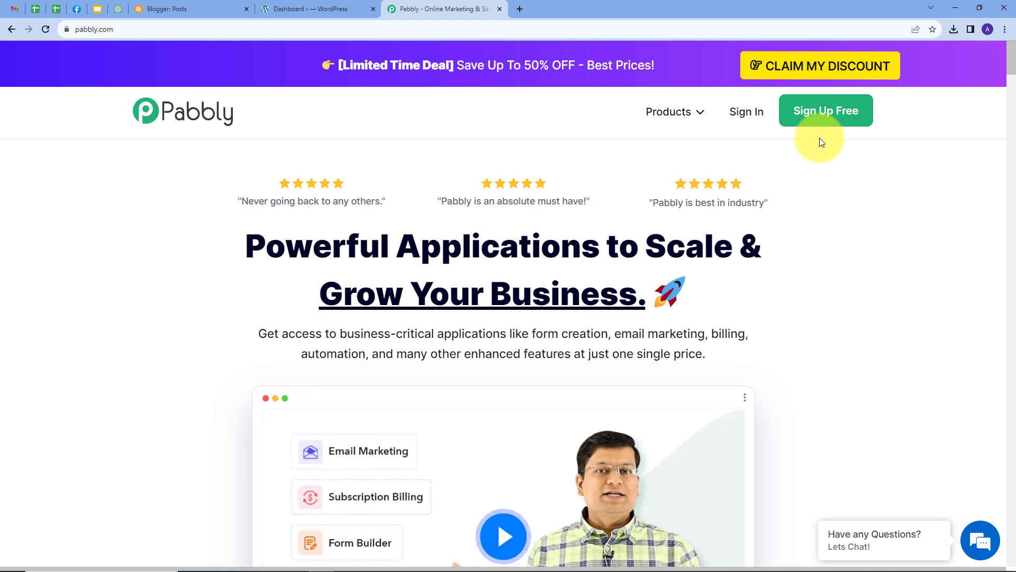
- Sign in to the Pabbly account and access Pabbly Connect from the list of all apps
click(752, 123)
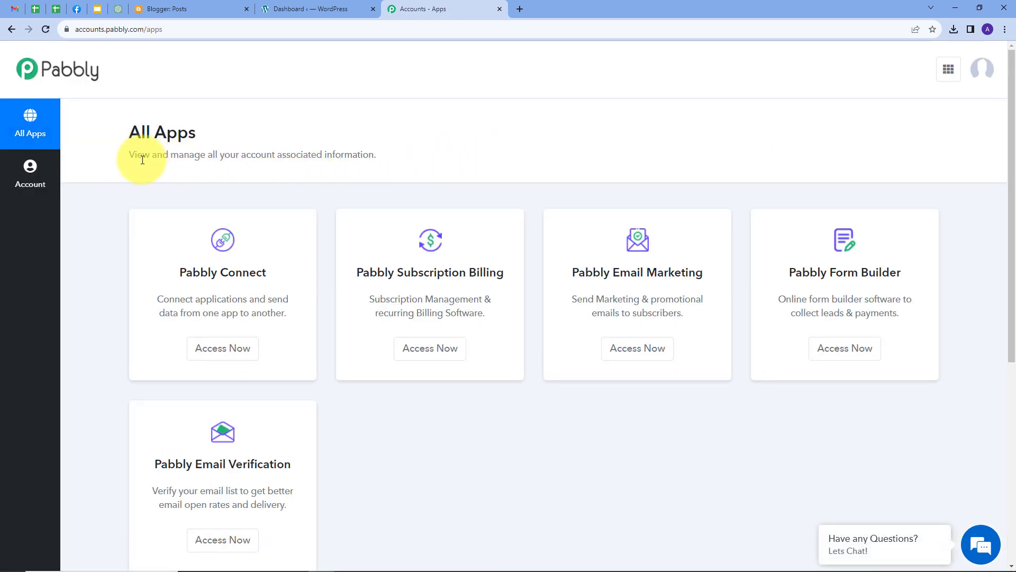
scroll(513, 232, down, 1)
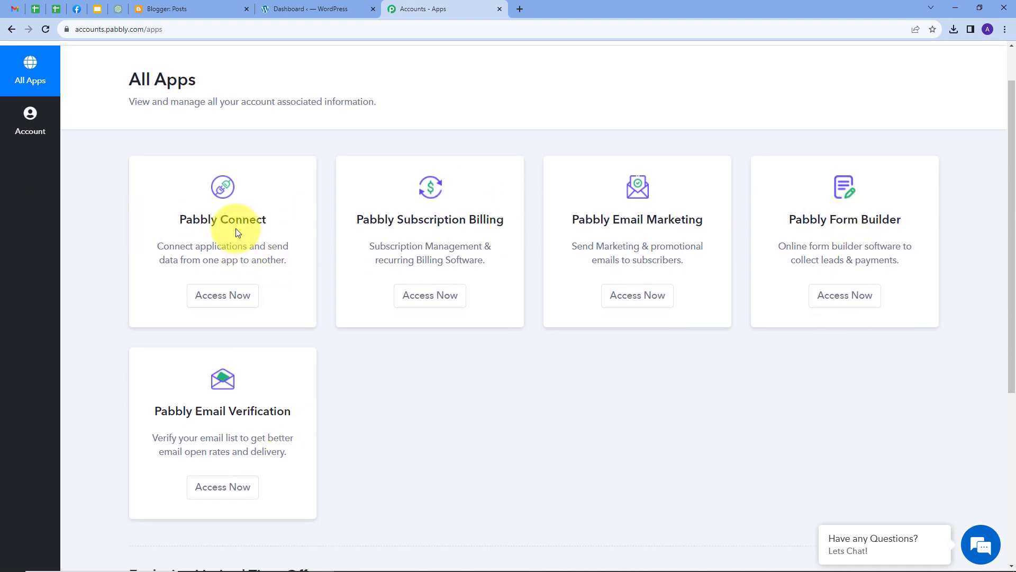
click(210, 297)
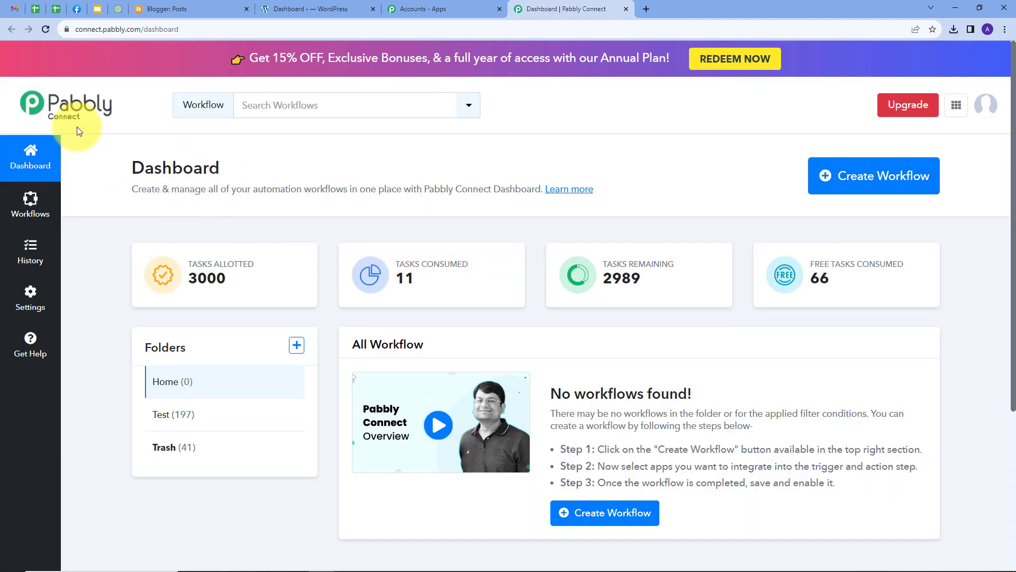
- Create a workflow named "Publish your Posts from Blogger to WordPress" in the Home folder
scroll(440, 265, down, 1)
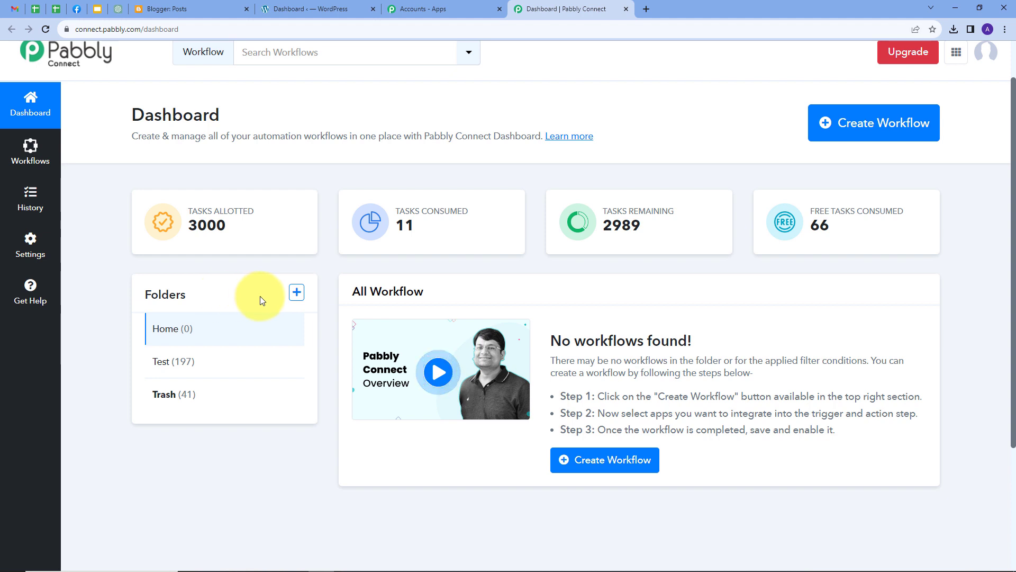
click(855, 127)
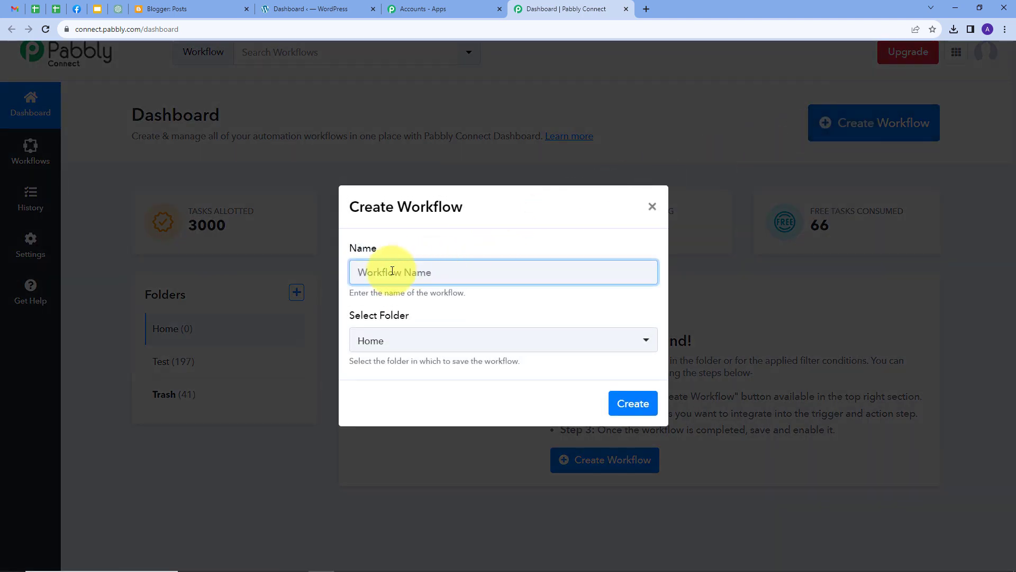
text(Publish your Posts from  Blogger to WordPress)
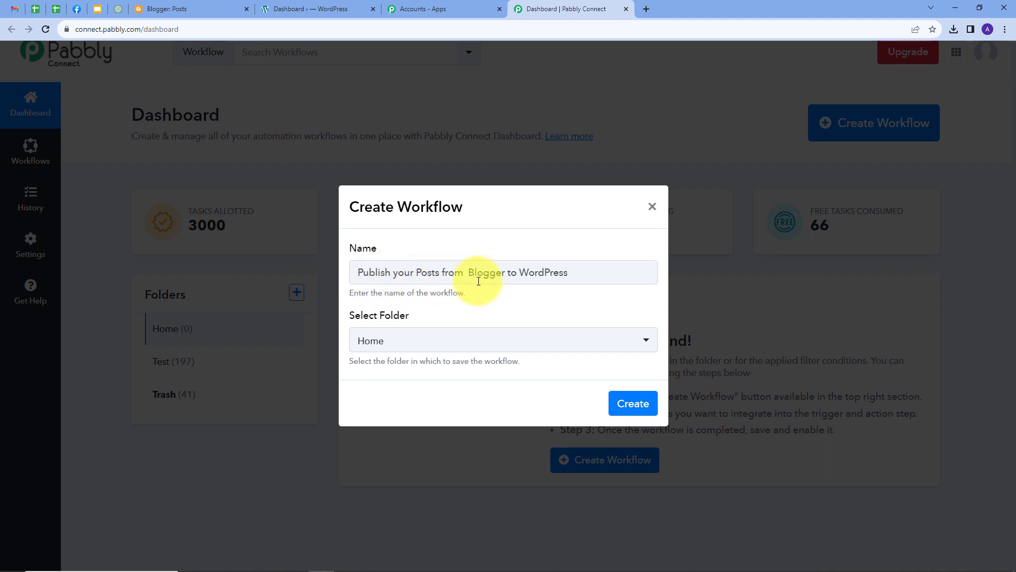
click(455, 340)
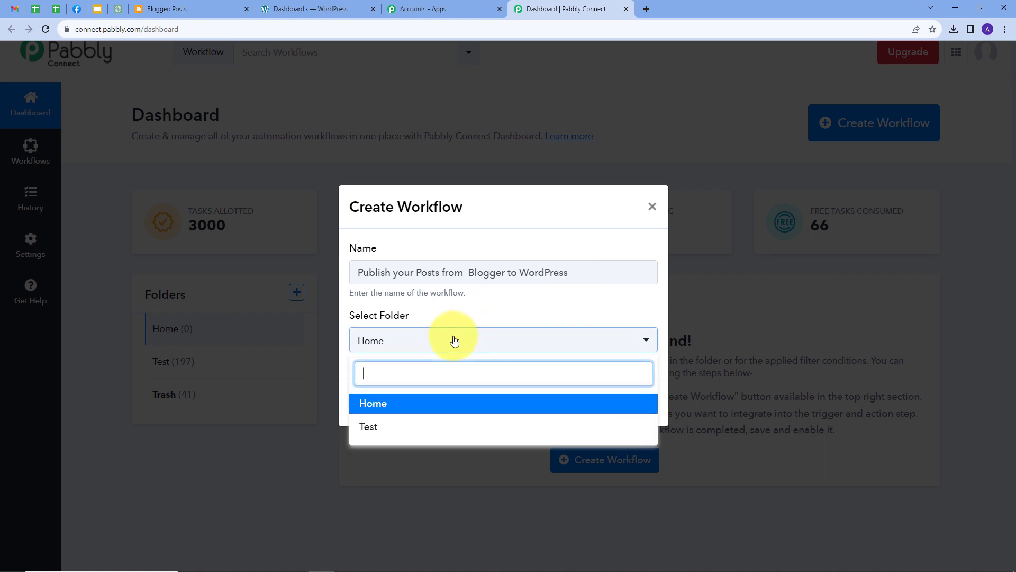
click(374, 404)
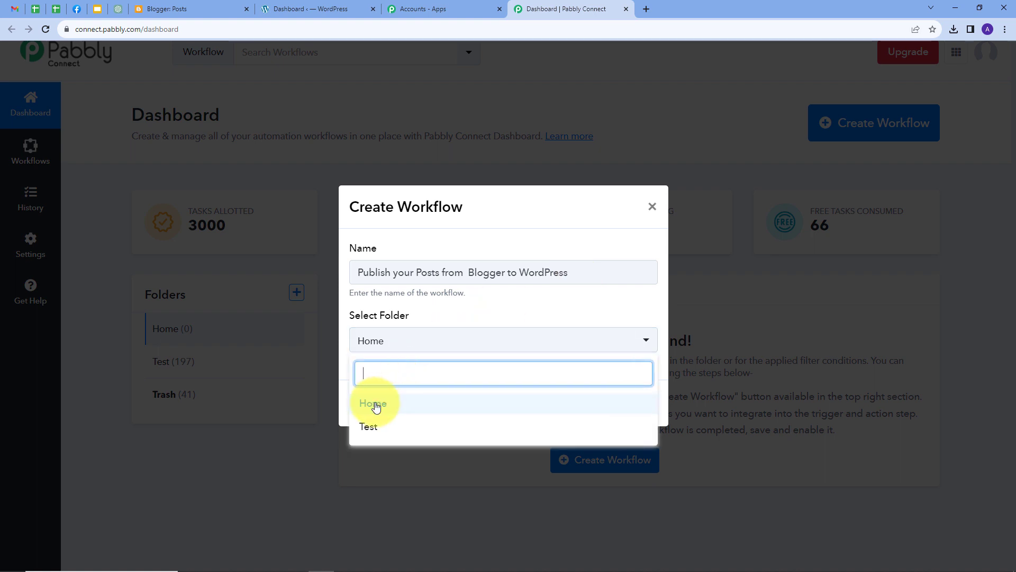
click(635, 404)
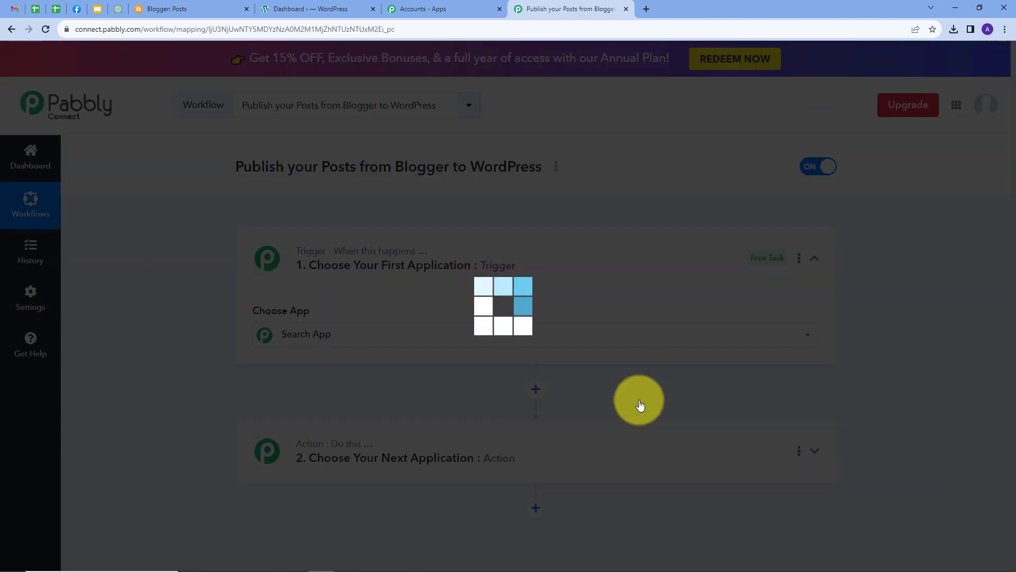
- Set the workflow's trigger application to Google Blogger with the trigger event New Post Added
scroll(163, 231, down, 1)
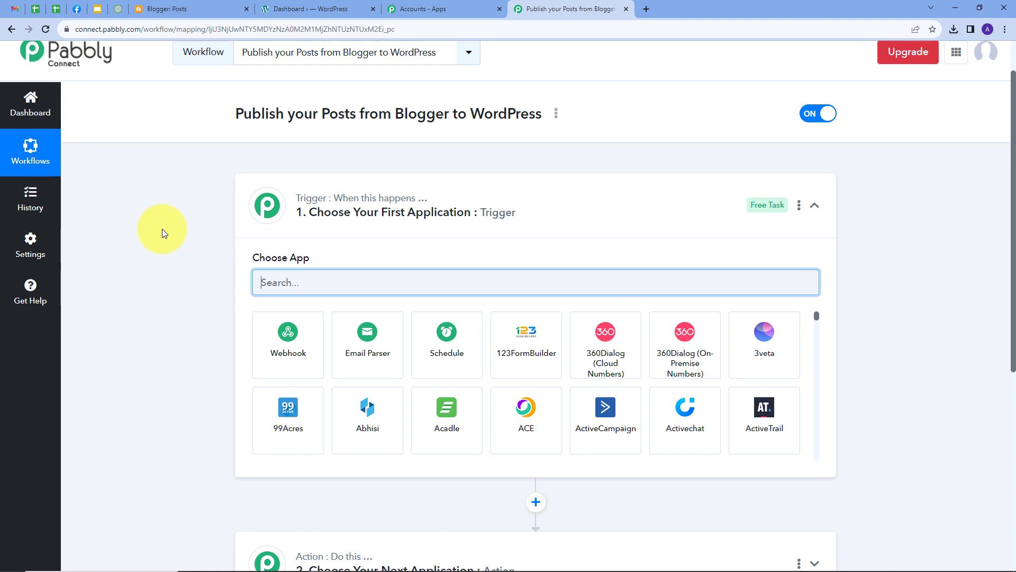
scroll(162, 229, down, 2)
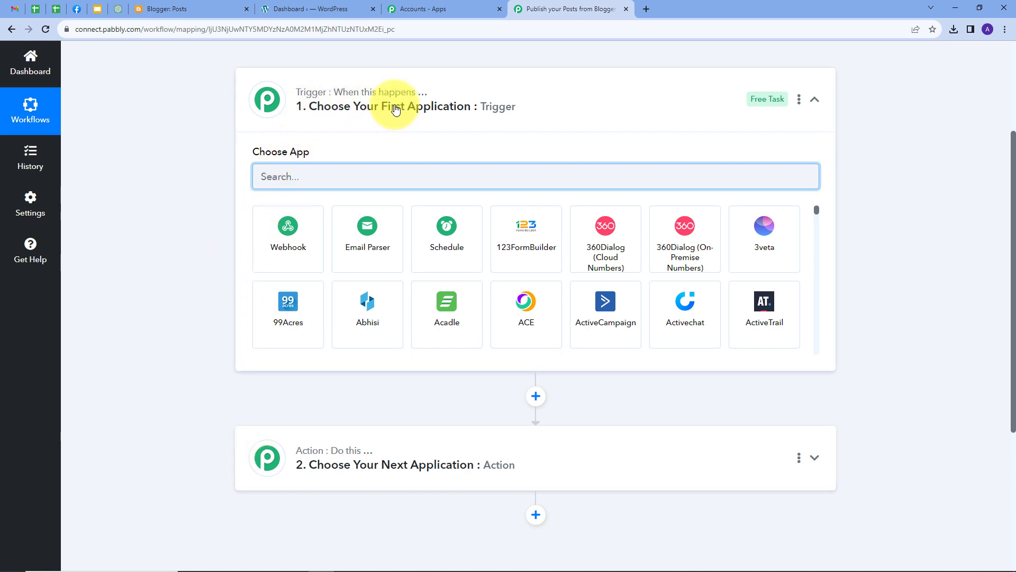
mouse_move(312, 454)
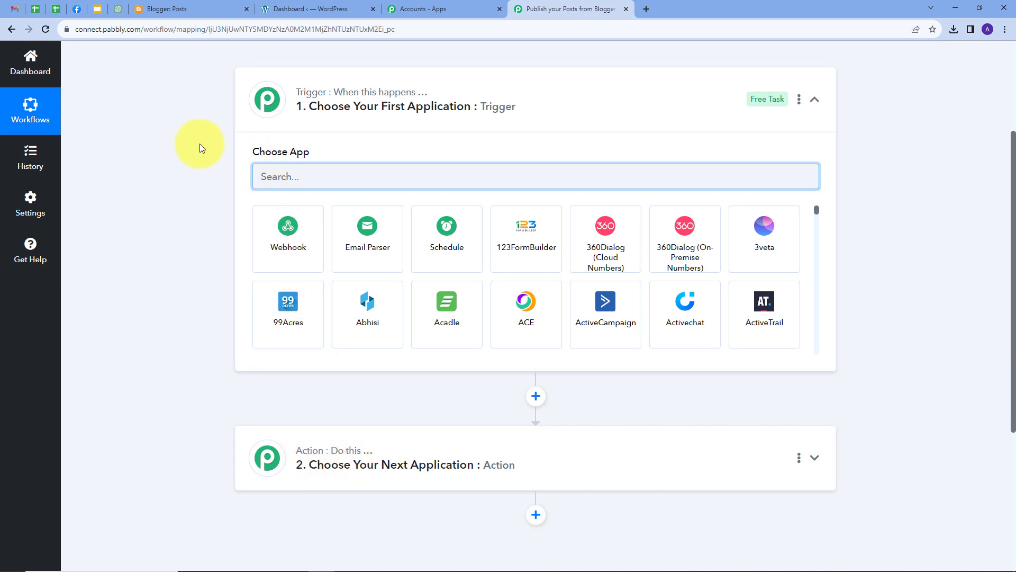
scroll(199, 144, up, 1)
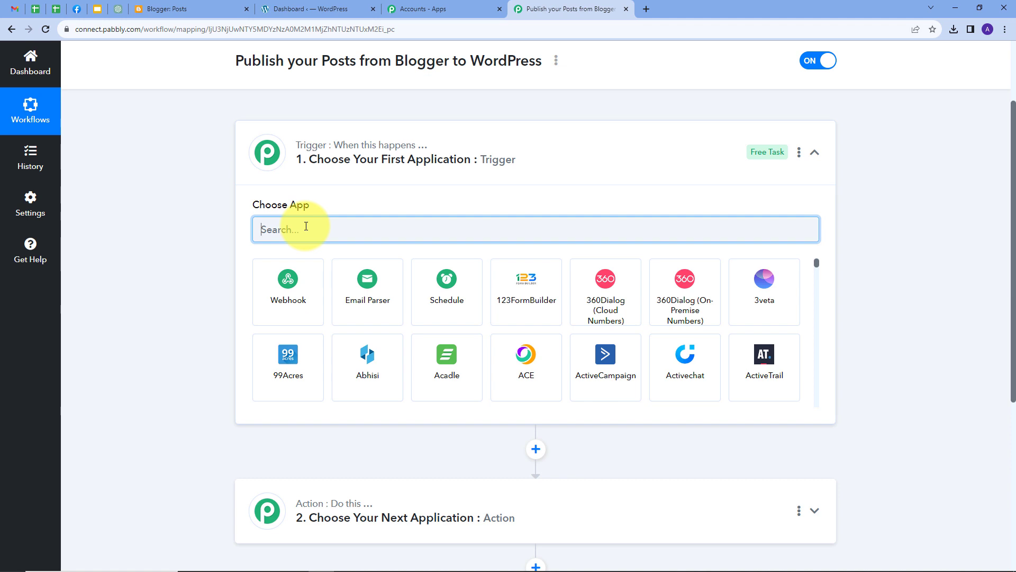
text(blogg)
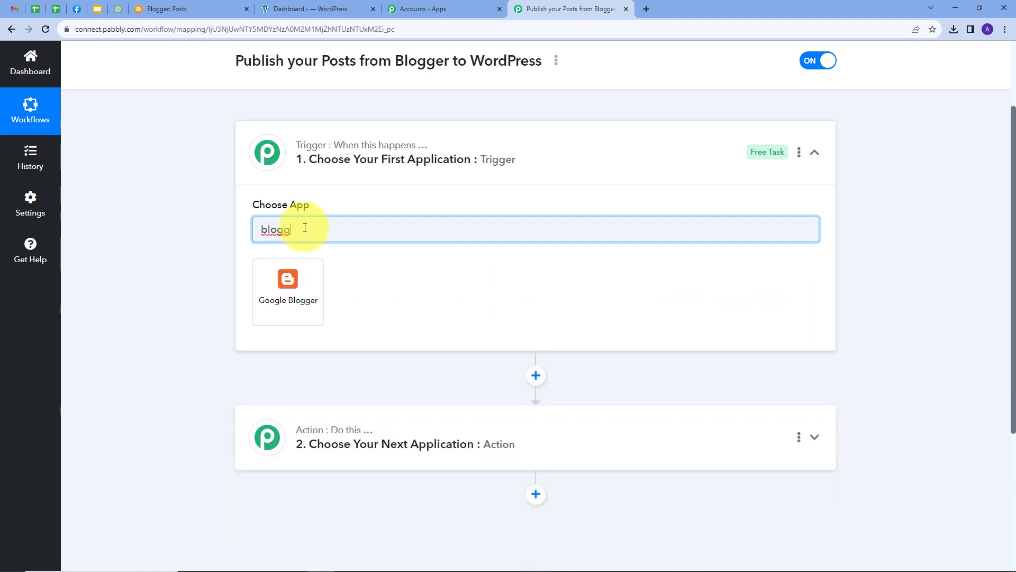
click(294, 284)
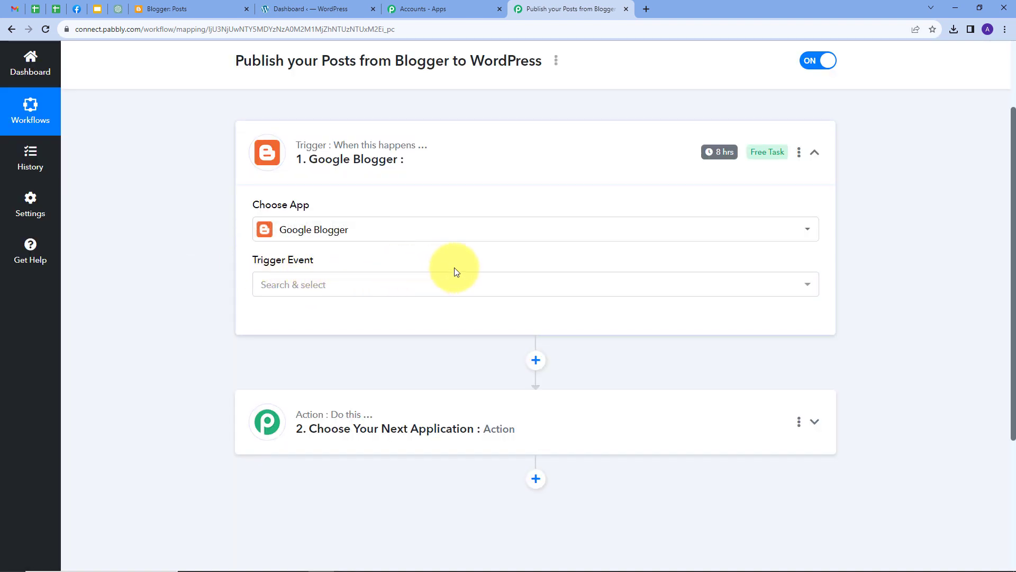
click(434, 286)
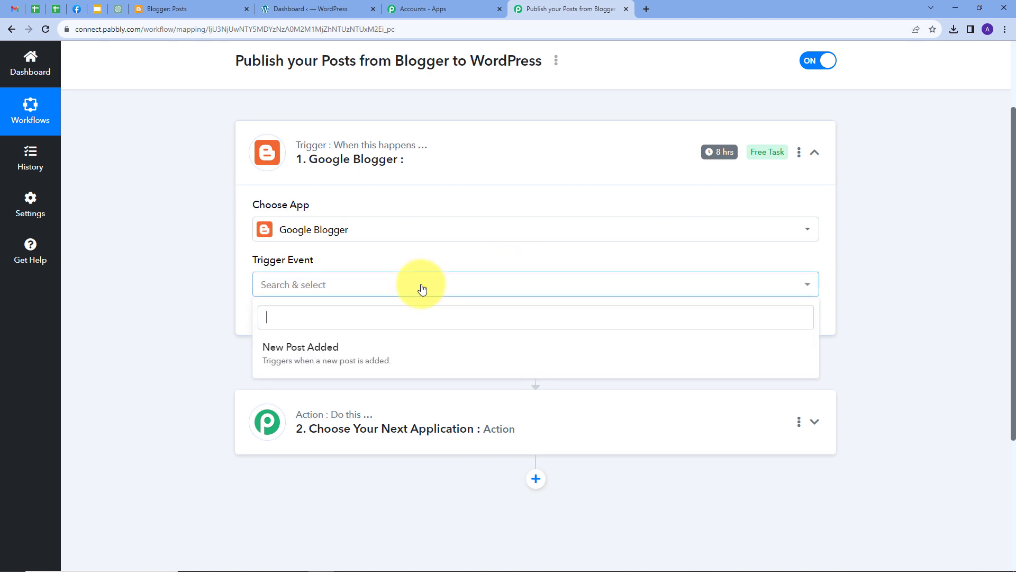
click(342, 360)
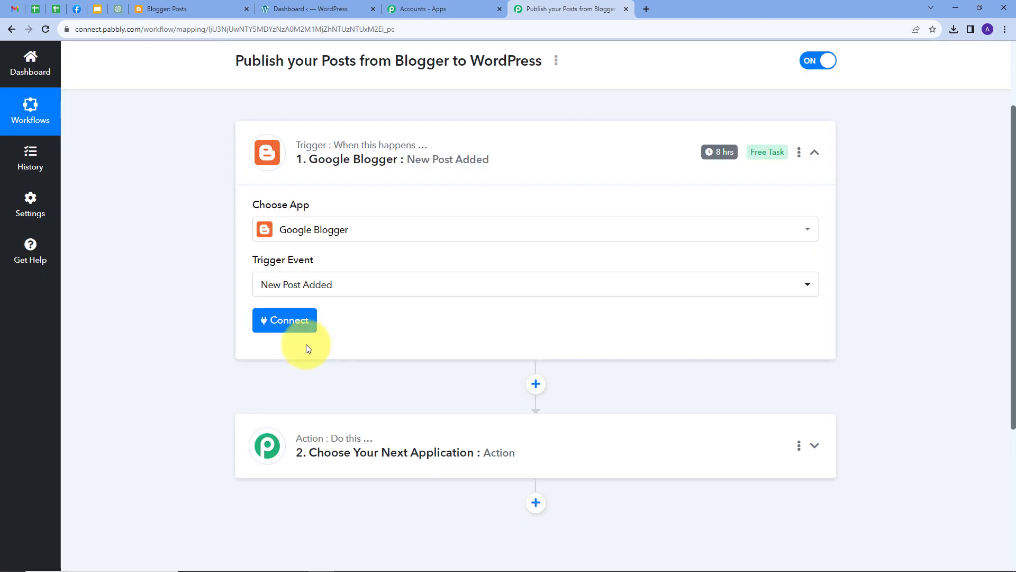
- Add a new Google Blogger connection to the trigger by signing in with Google and granting Pabbly Connect access
click(284, 320)
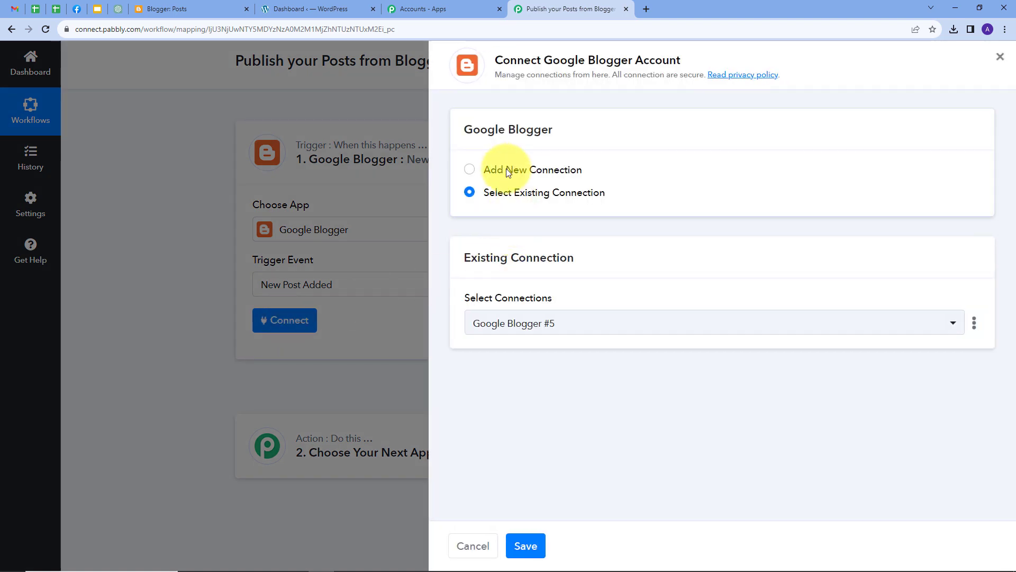
click(504, 171)
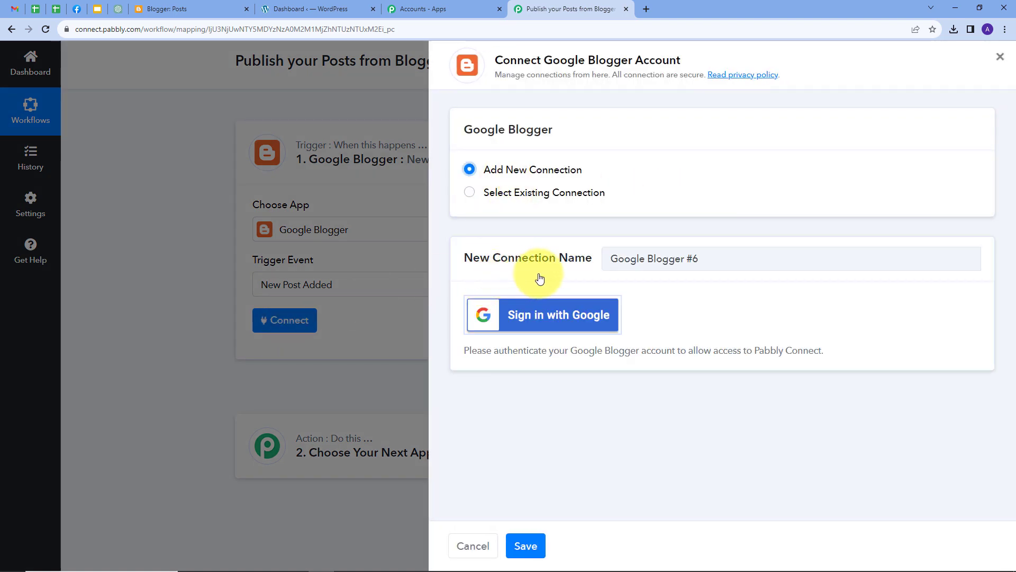
click(497, 320)
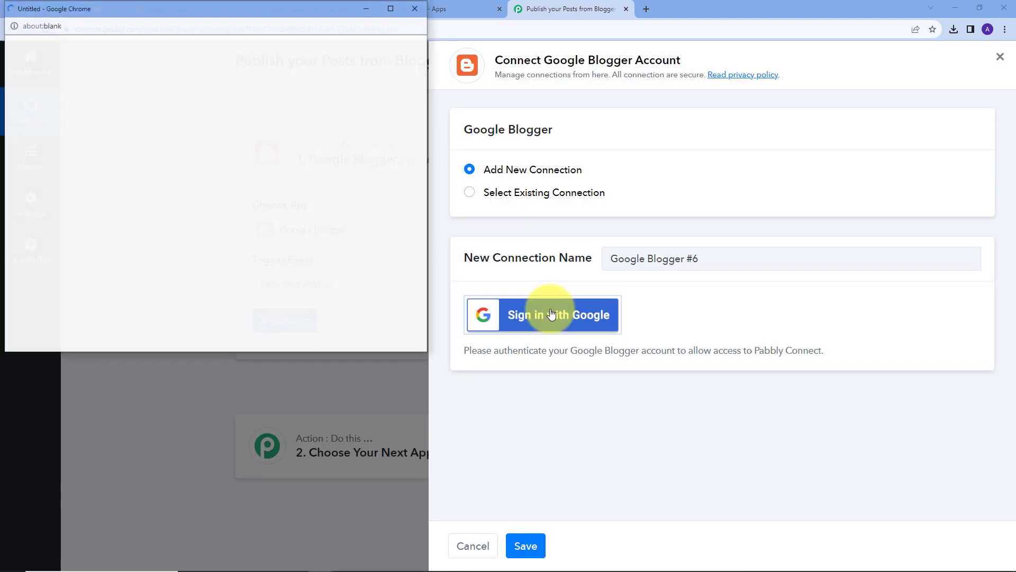
scroll(318, 174, down, 5)
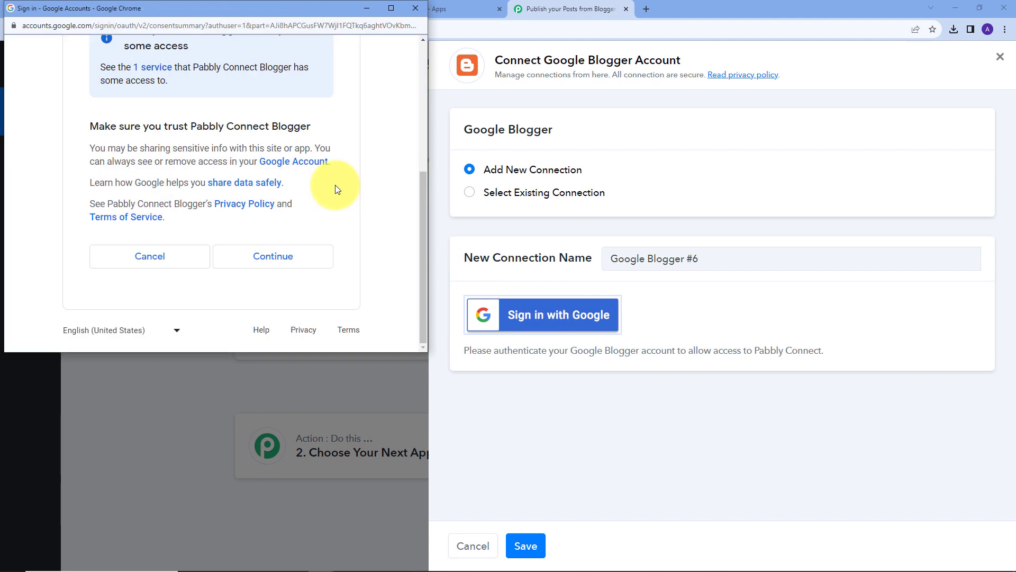
click(265, 258)
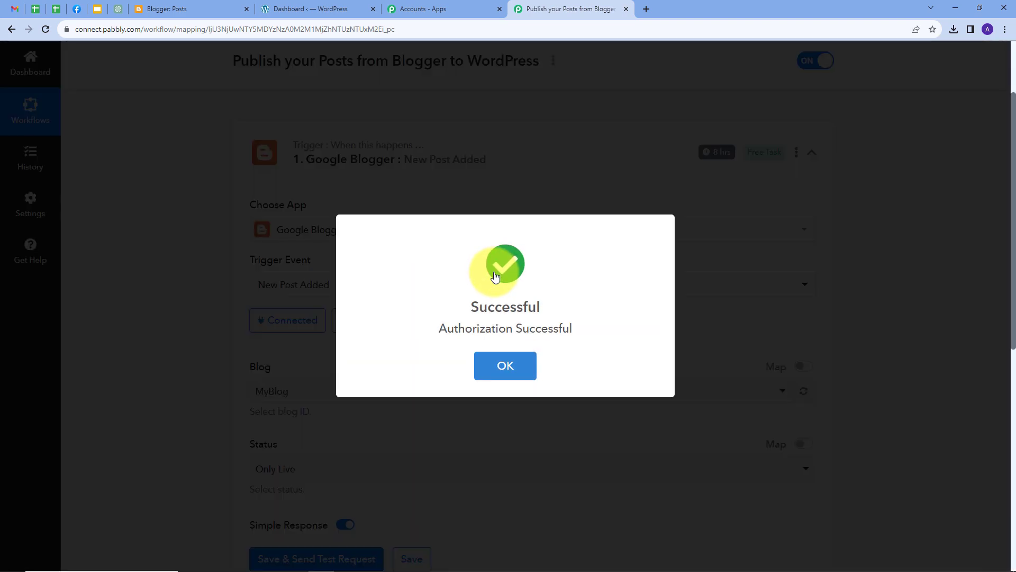
- Check the trigger's blog selection against the list of blogs in Blogger, keeping MyBlog, and return to the Pabbly Connect workflow
scroll(510, 252, down, 3)
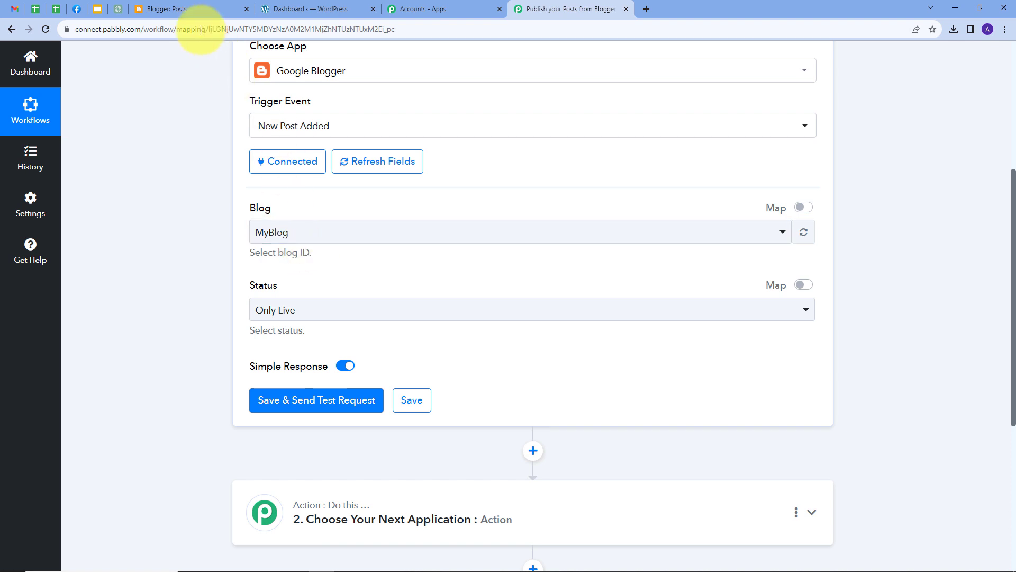
click(195, 11)
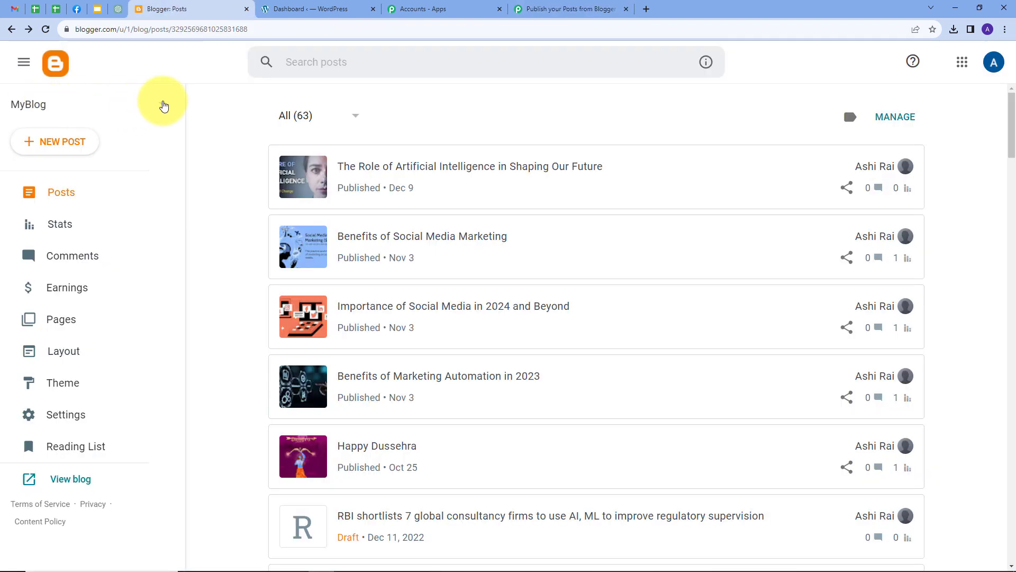
click(161, 105)
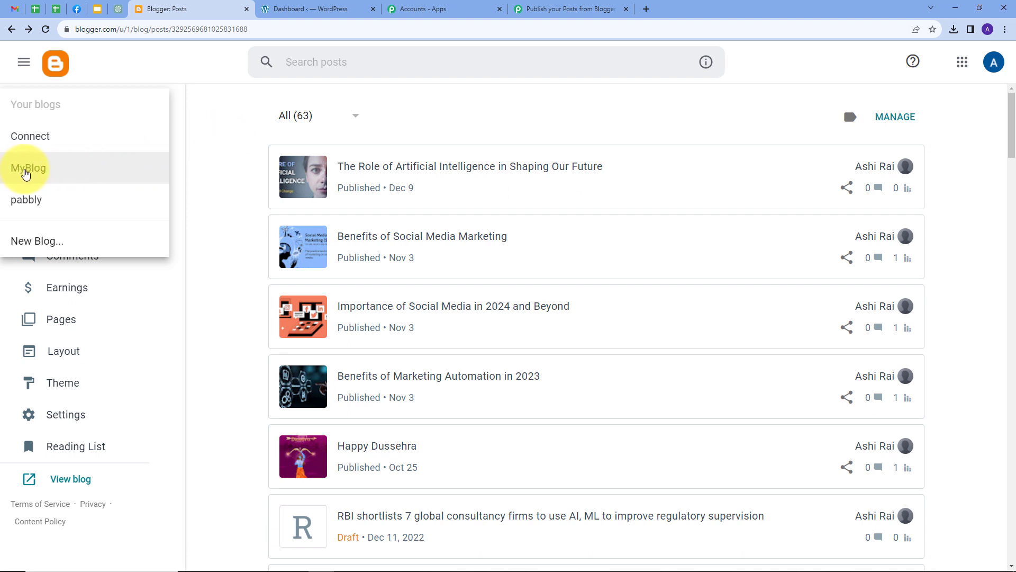
click(26, 174)
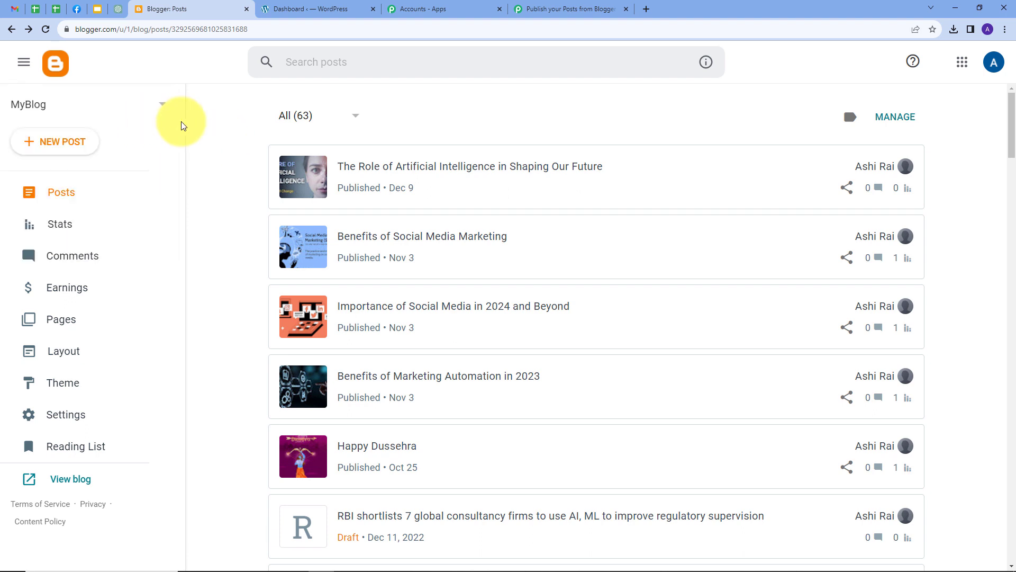
click(572, 10)
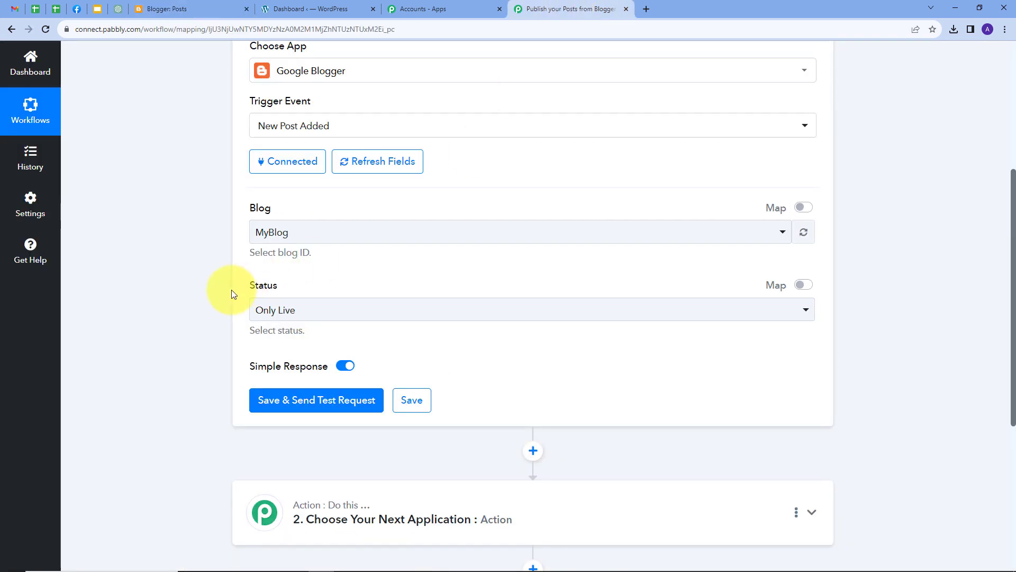
- Set the trigger's post status filter to Only Live
scroll(358, 243, down, 1)
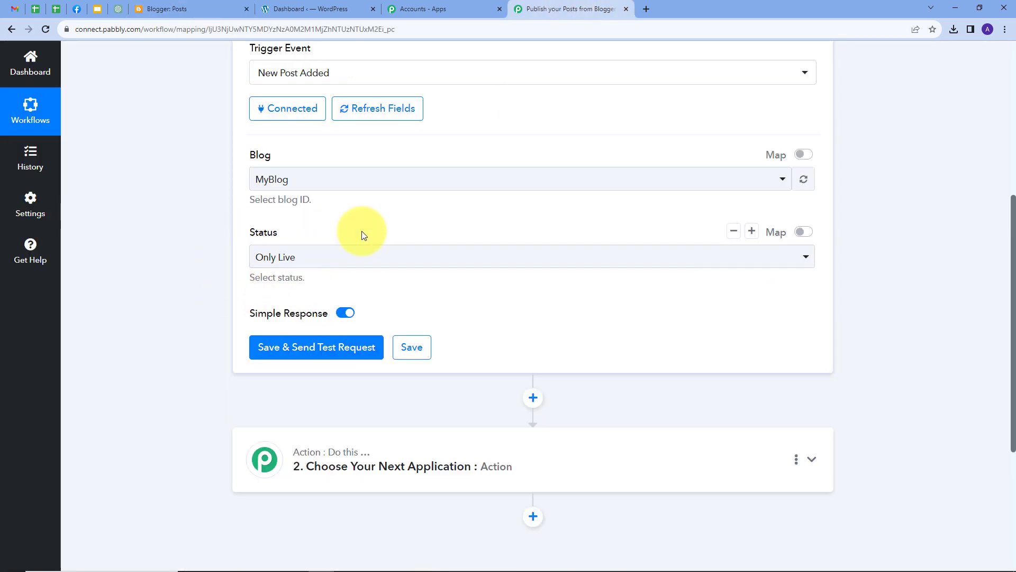
click(497, 259)
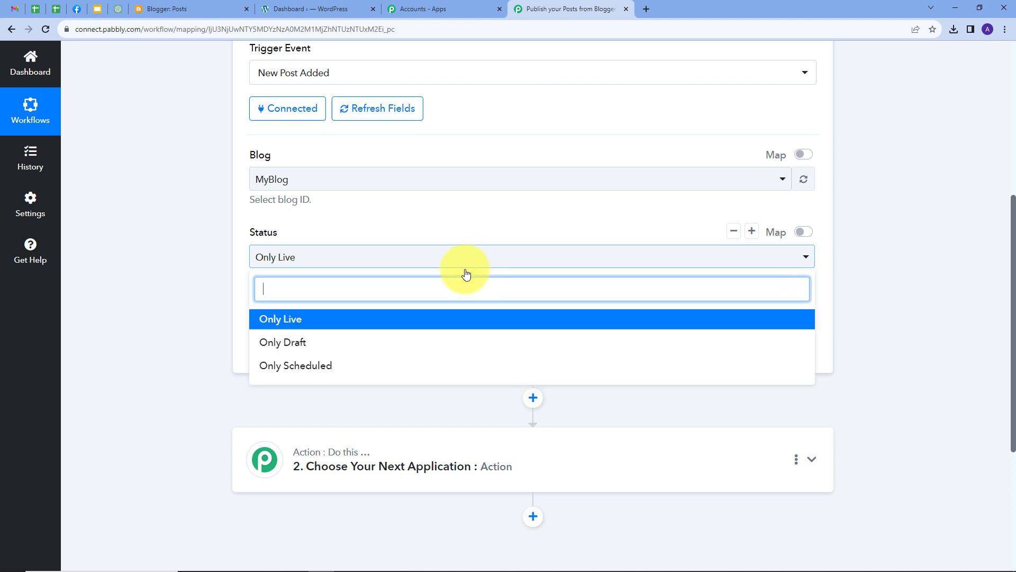
click(276, 321)
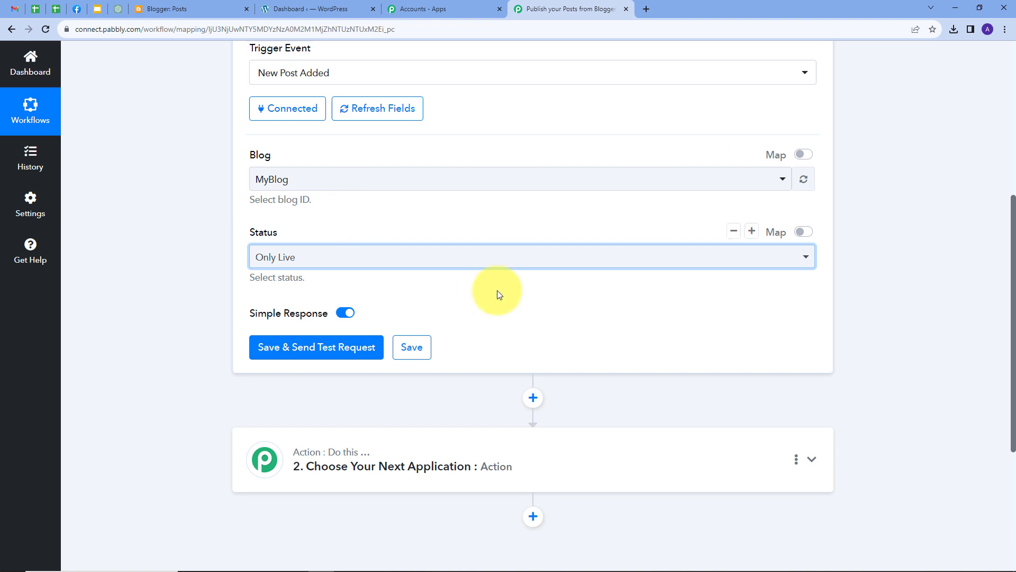
- Switch to Blogger and publish a new post titled "Future of AI" with body text about artificial intelligence, smarter machines and human-AI collaboration
click(192, 6)
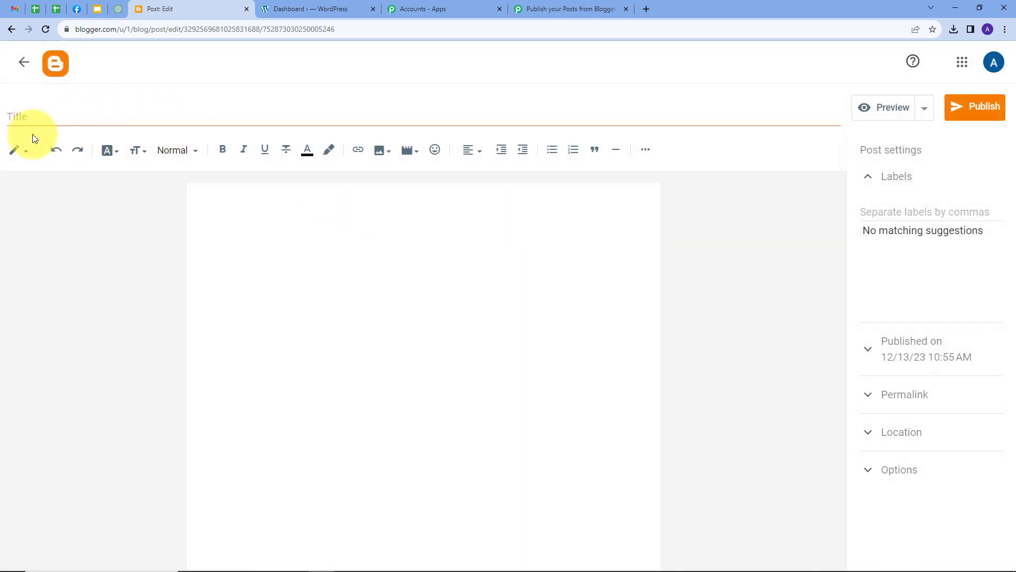
click(58, 116)
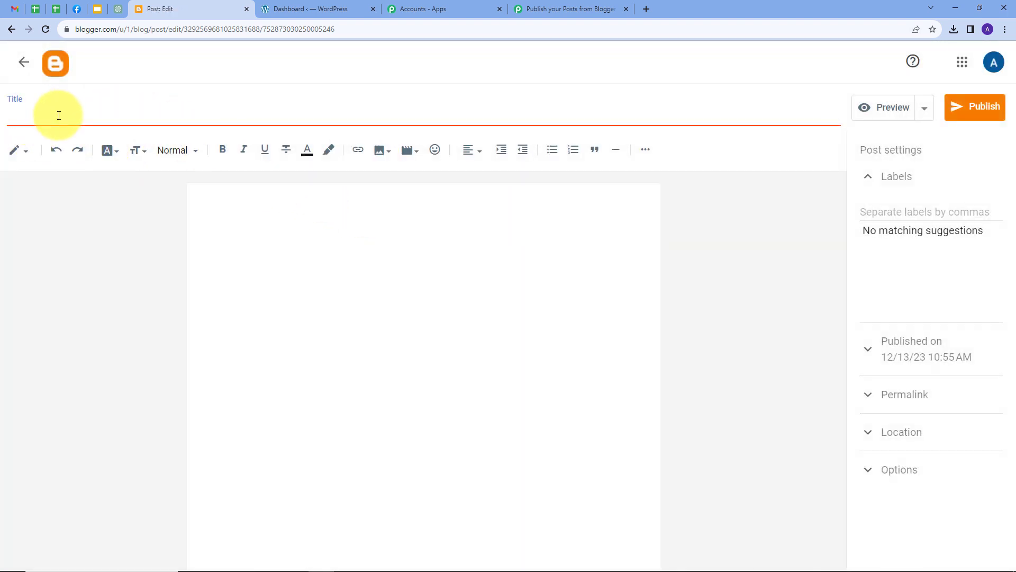
text(Future of AI)
click(219, 216)
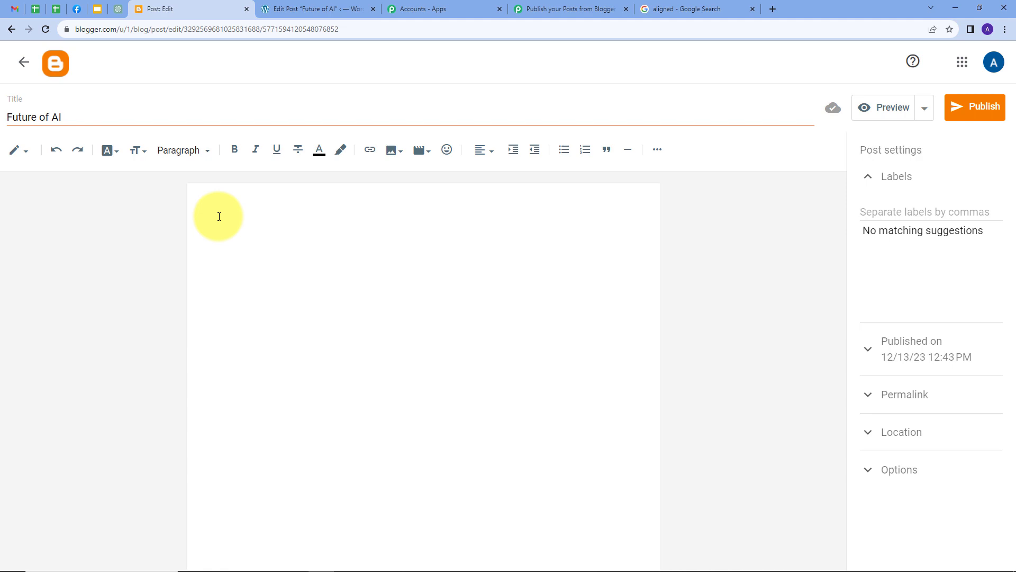
text(In the ever-evolving landscape of technology, one concept continues to stand out as a beacon of innovation and transformation: Artificial Intelligence (AI). As we stand at the crossroads of the present and the future, the trajectory of AI promises a world shaped by intelligence and automation like never before.  1. Smarter Machines, Smarter World  The future of AI holds the key to developing machines that are not only smarter but also more intuitive and adaptive. As researchers delve deeper into machine learning and neural networks, AI systems are becoming increasingly adept at understanding and interpreting complex data sets. This capability is set to revolutionize industries ranging from healthcare and finance to manufacturing and education.  2. Human-AI Collaboration  Rather than replacing human workers, the future of AI envisions a collaborative partnership between humans and intelligent machines. AI can handle routine and mundane tasks, freeing up human resources to focus on creative problem-solving, critical thinking, and complex decision-making. This synergy between human and artificial intelligence is likely to result in unprecedented advancements across various sectors.)
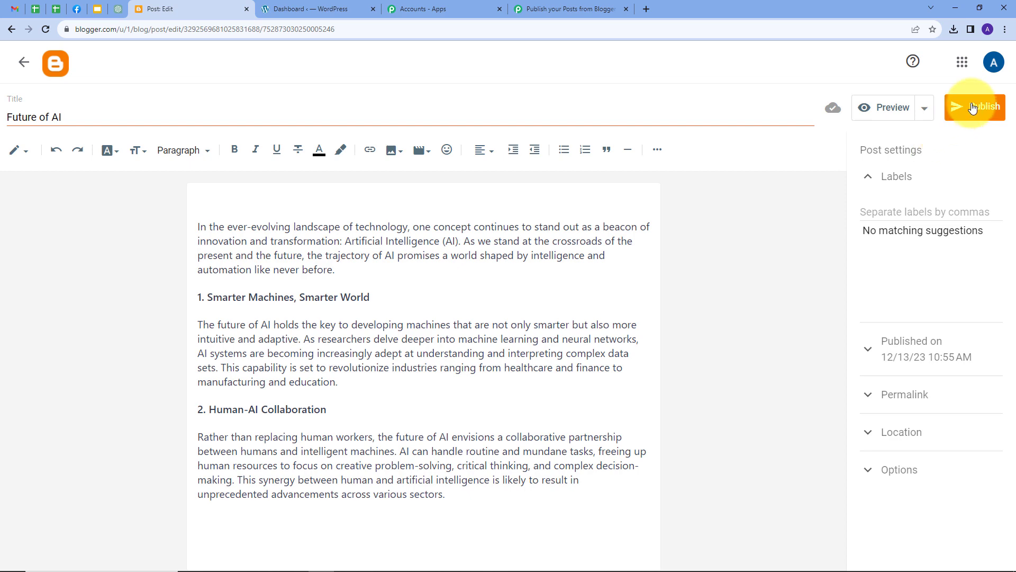
click(972, 110)
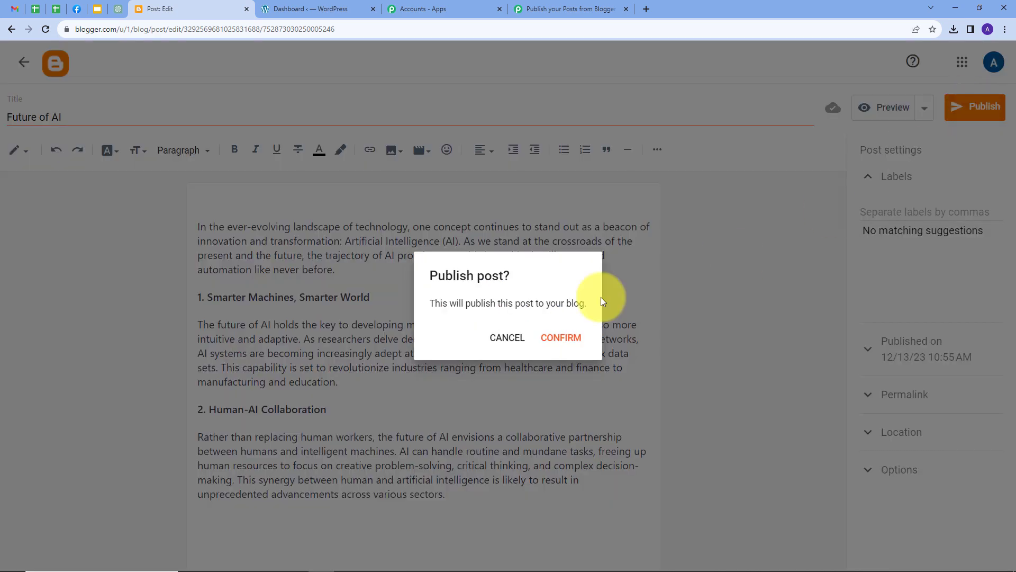
click(560, 339)
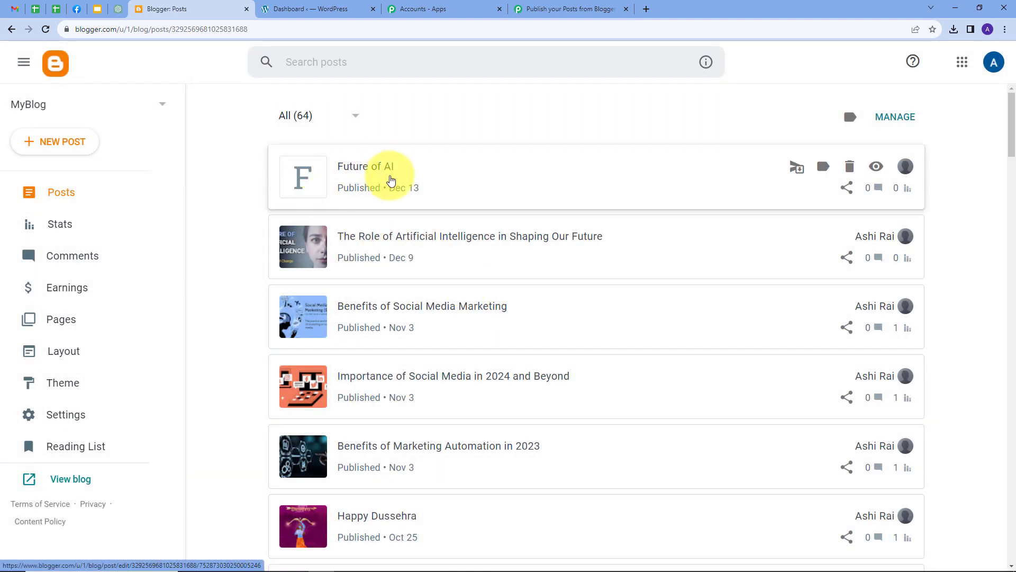
- Return to the Pabbly Connect workflow, then save the Google Blogger trigger and send a test request
click(566, 9)
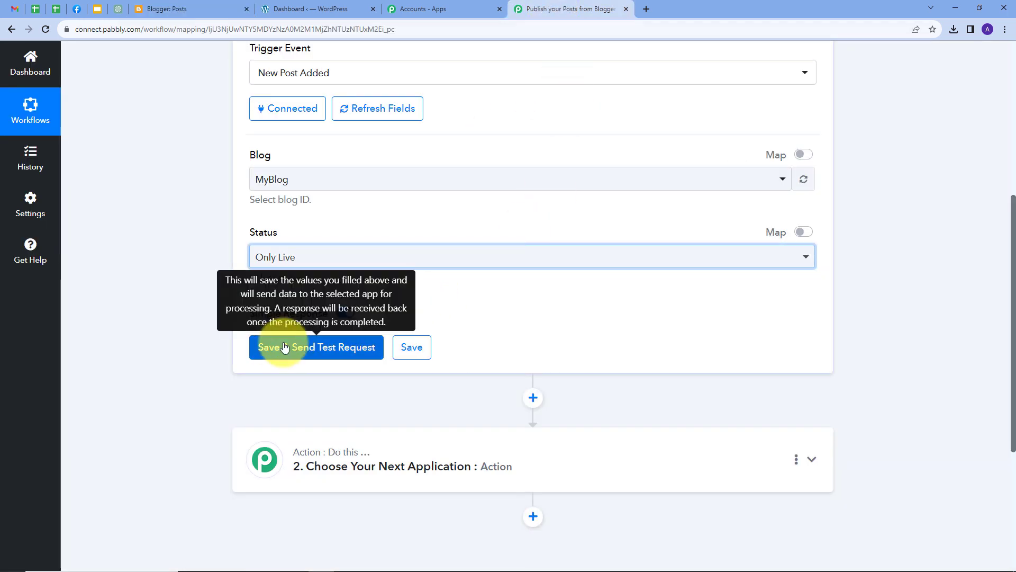
click(303, 354)
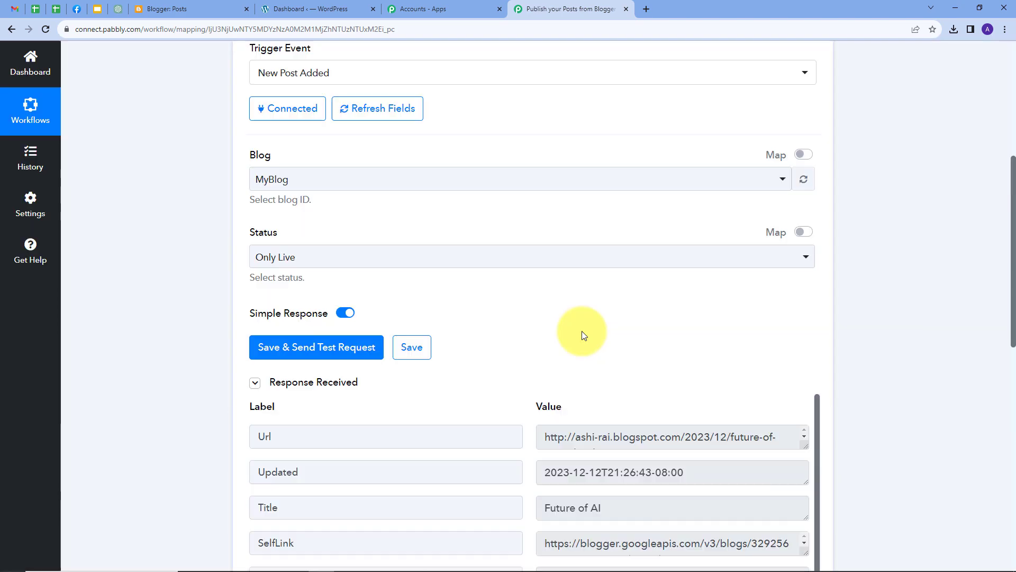
scroll(513, 303, down, 1)
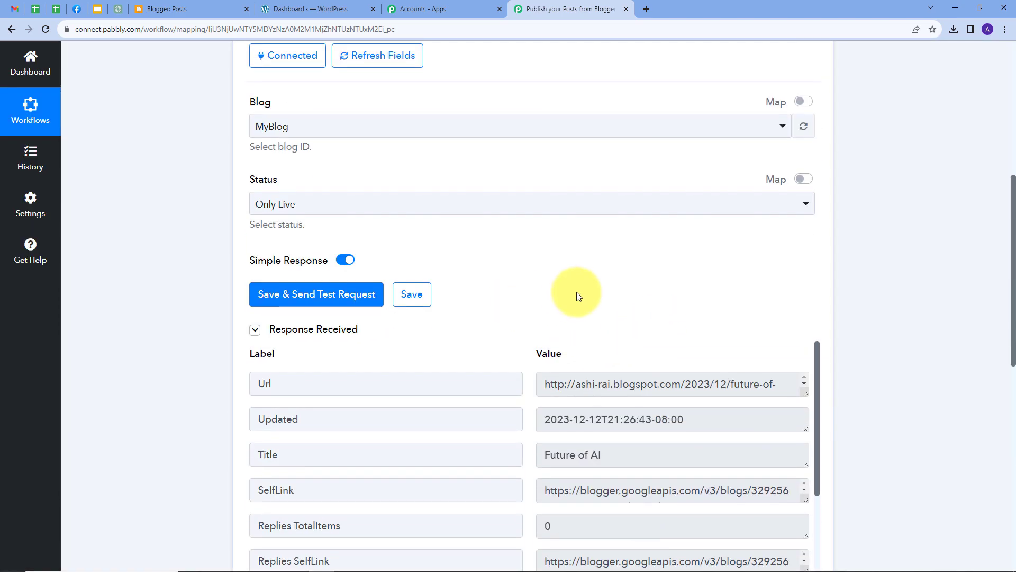
scroll(502, 304, down, 1)
scroll(502, 304, up, 2)
scroll(509, 334, down, 1)
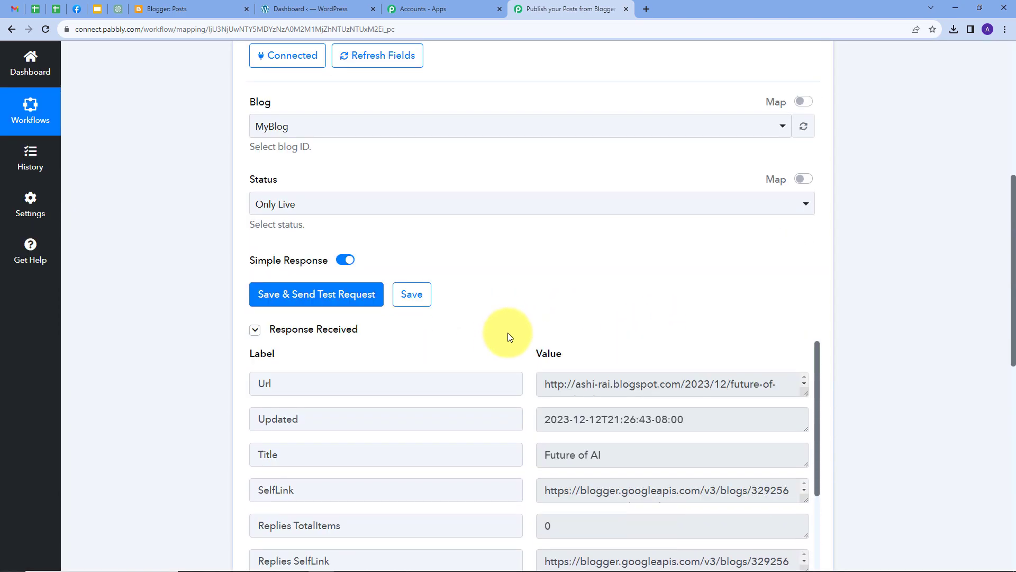
- Examine the trigger's polling interval and the Title, Published and Content fields in the received Blogger response
scroll(540, 312, up, 7)
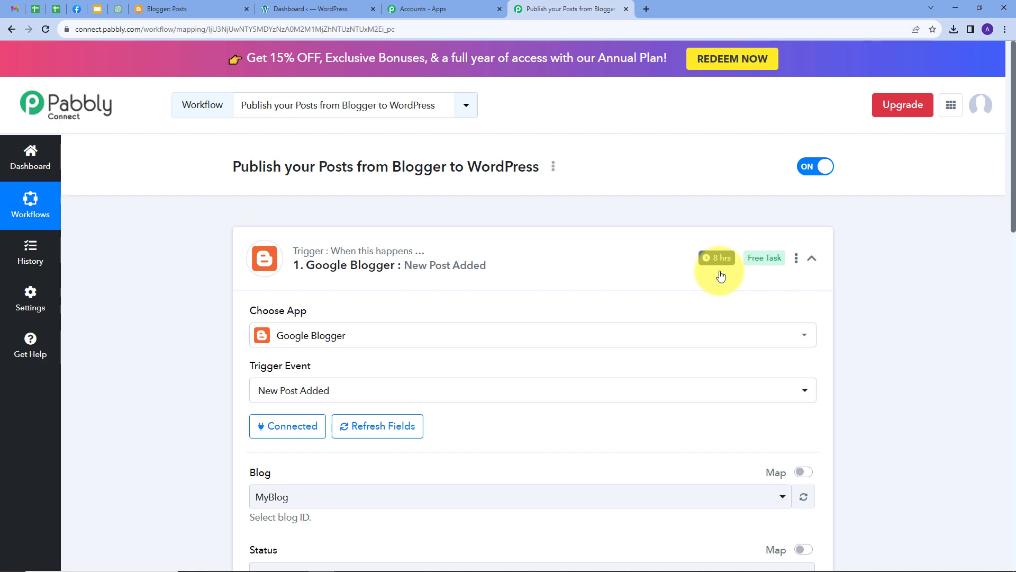
scroll(537, 324, down, 9)
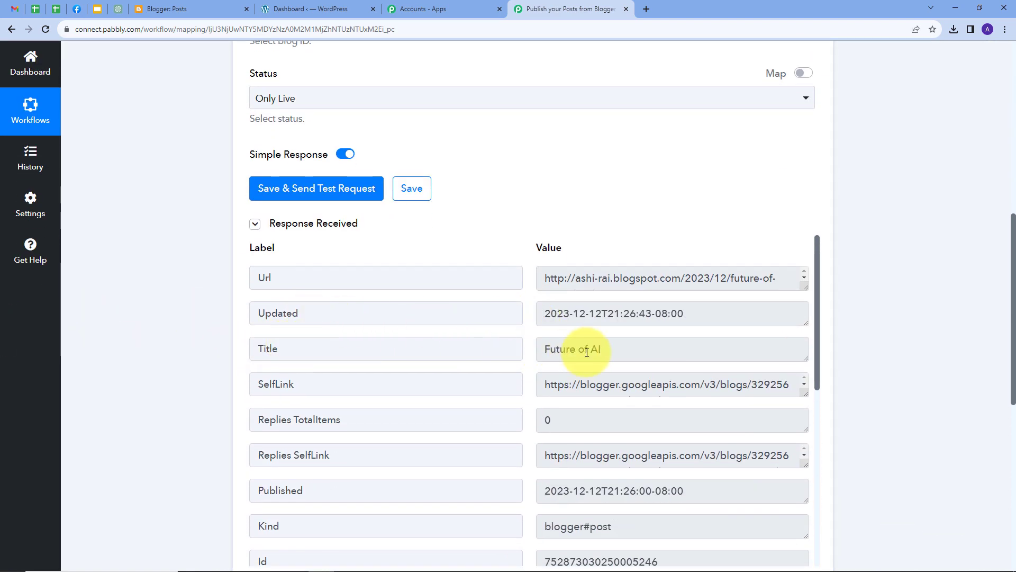
click(612, 347)
drag(612, 347, 541, 351)
scroll(611, 339, down, 3)
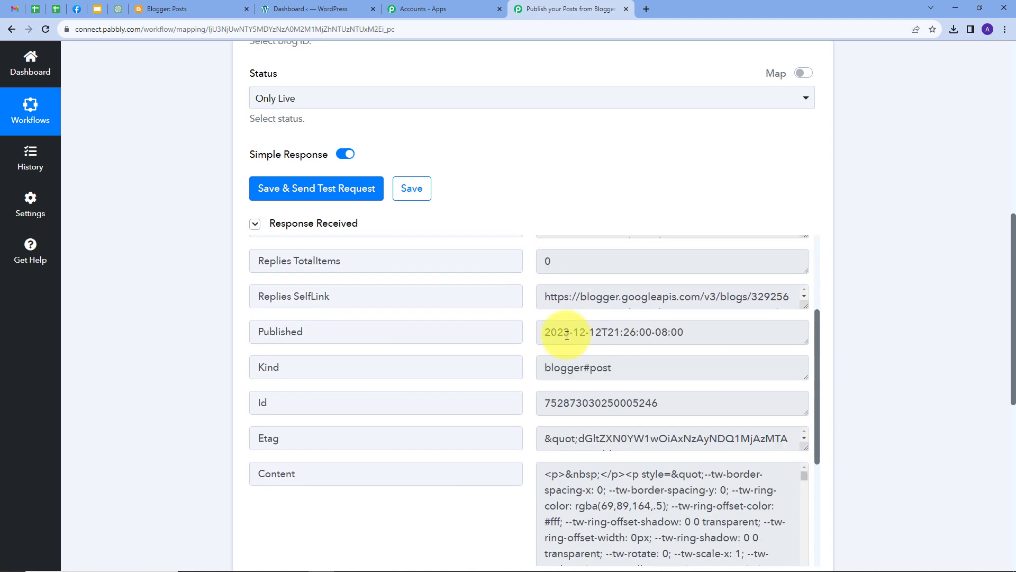
scroll(609, 350, down, 2)
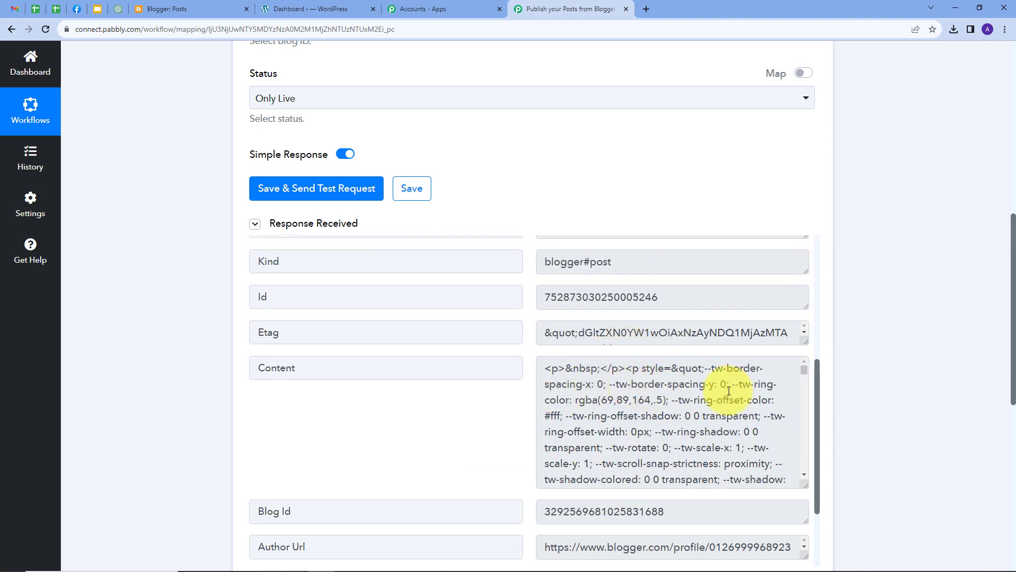
scroll(765, 393, down, 2)
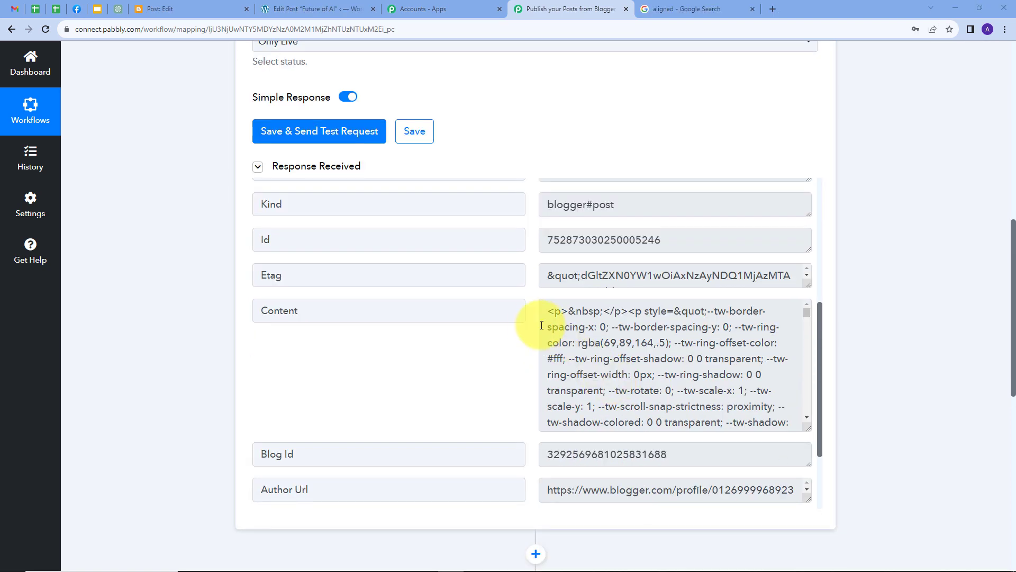
scroll(718, 334, down, 3)
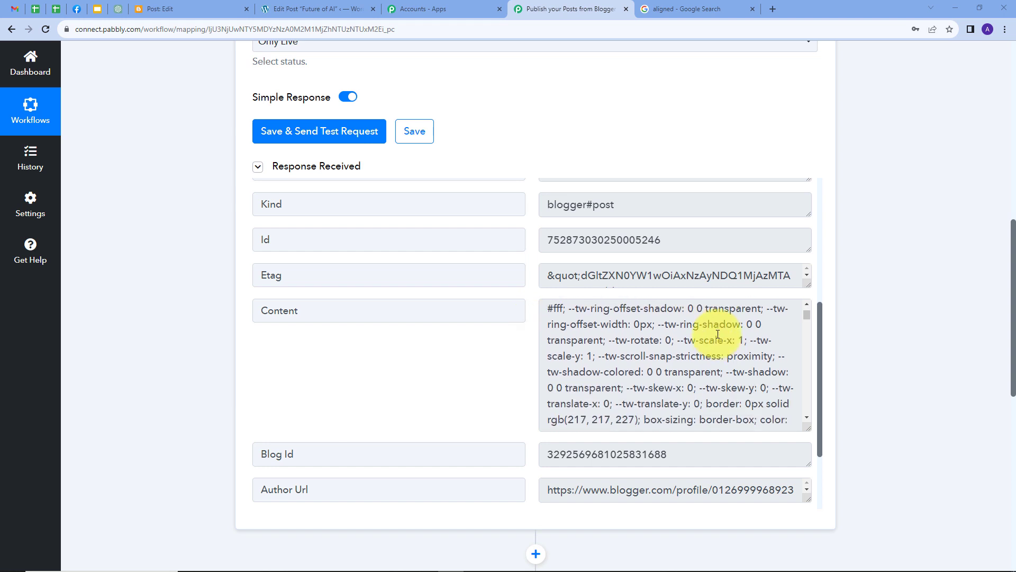
scroll(718, 333, down, 3)
scroll(718, 334, up, 6)
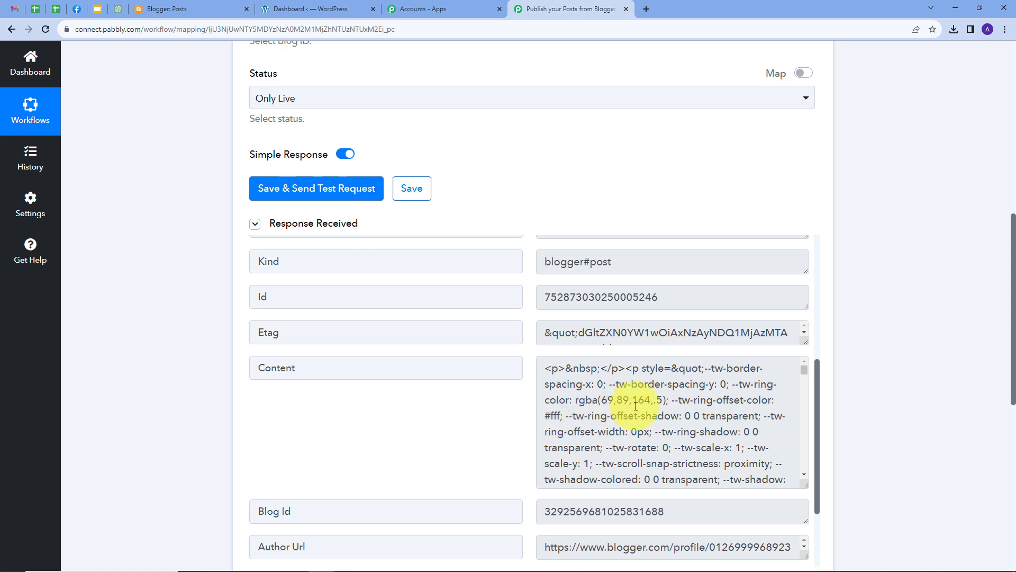
- Search the action apps for "data" and set the workflow's second step to Data Transformer
scroll(894, 388, down, 5)
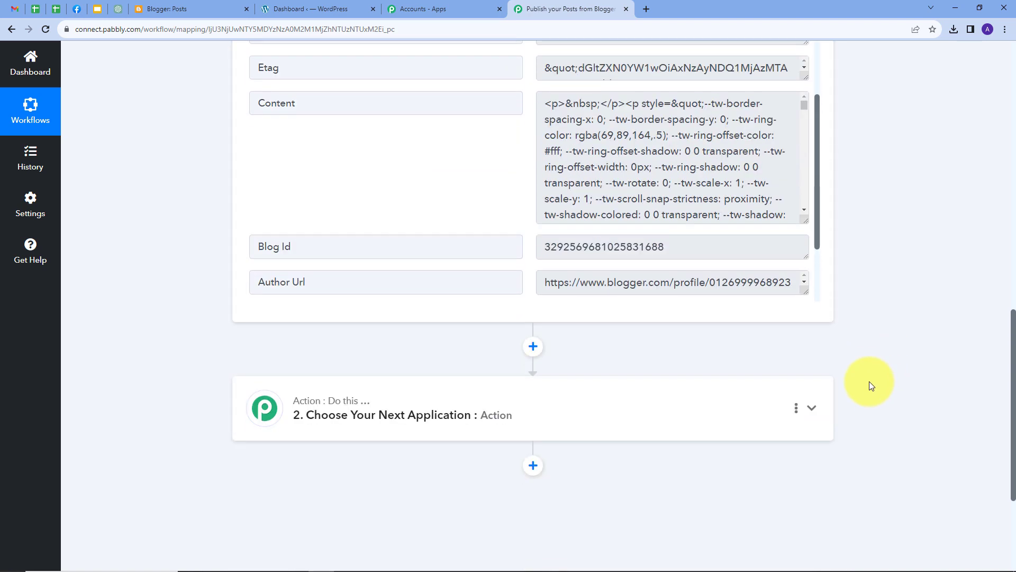
click(671, 404)
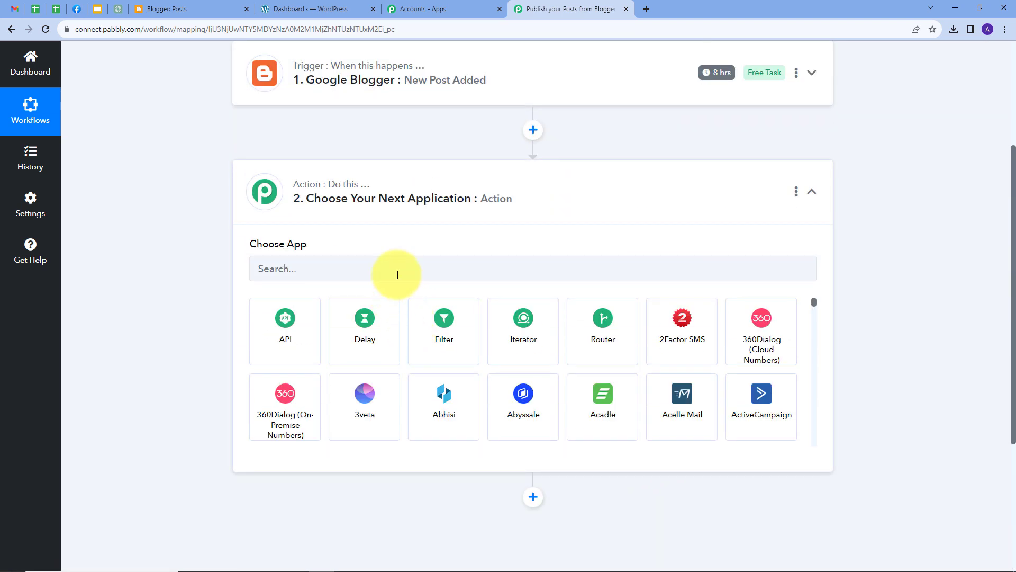
click(397, 273)
text(day)
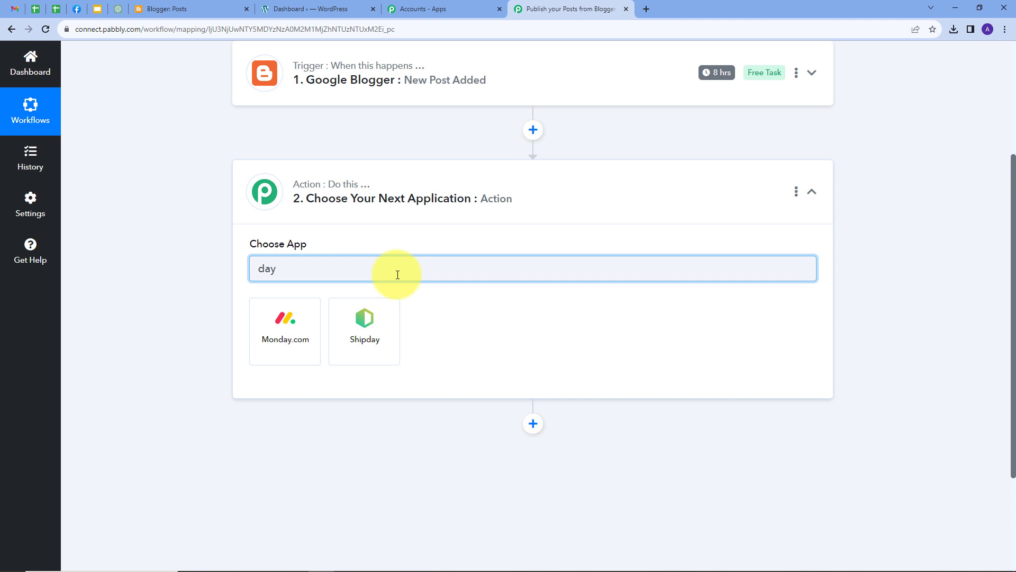
key(BackSpace)
text(ta)
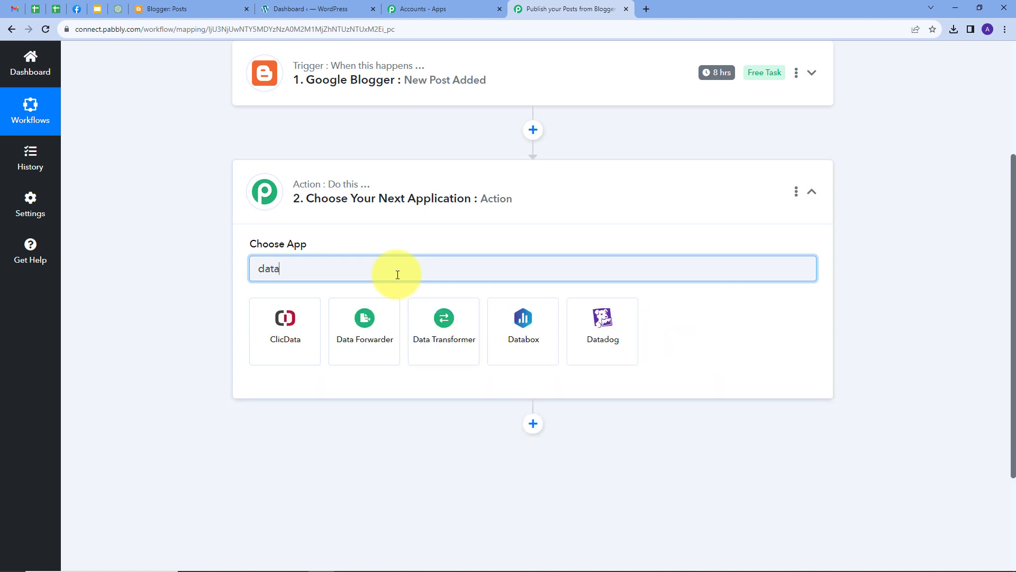
click(439, 328)
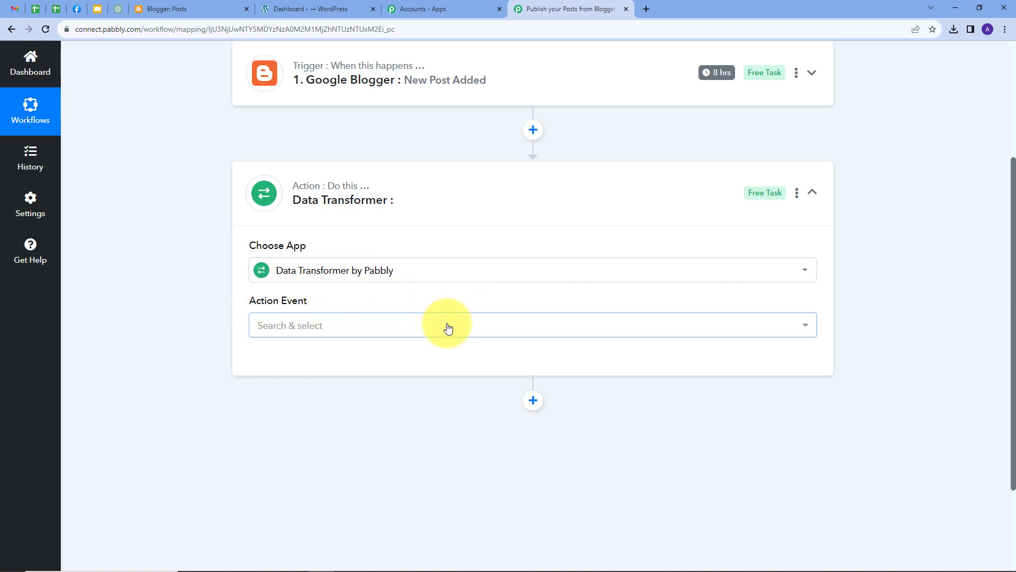
- Set the Data Transformer action event to Strip HTML Tags and connect it
click(430, 328)
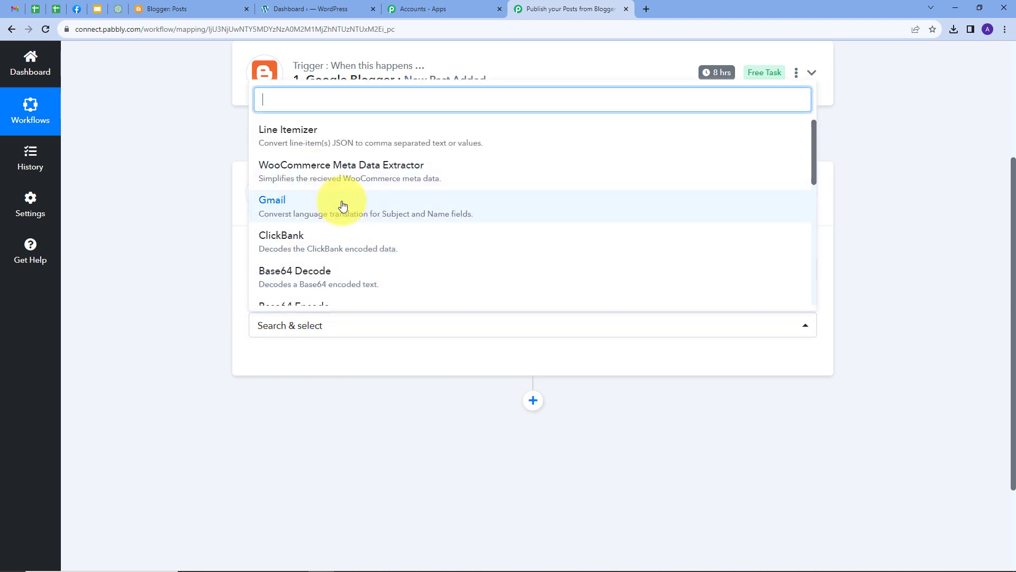
scroll(341, 205, down, 2)
scroll(341, 204, down, 1)
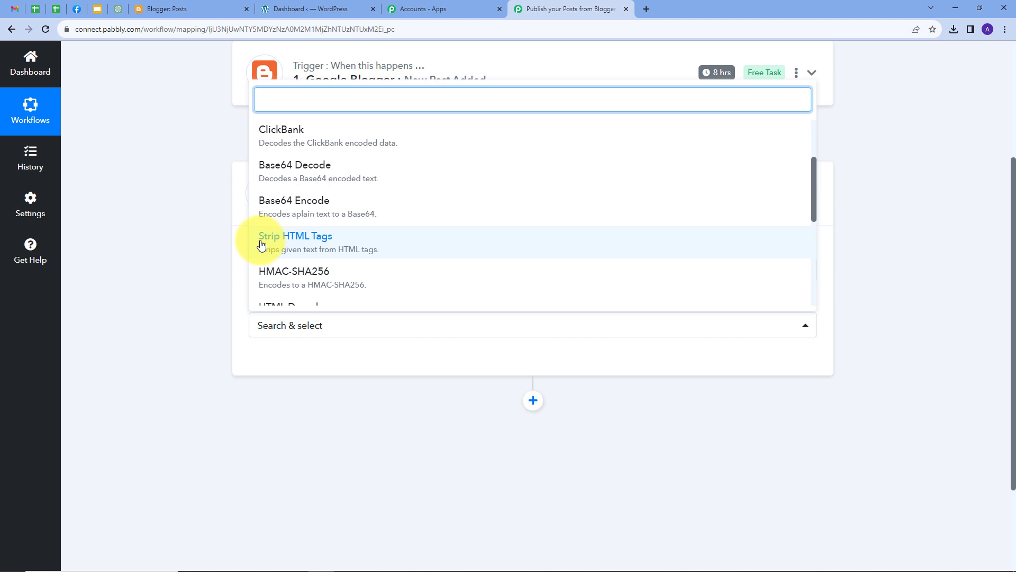
click(311, 243)
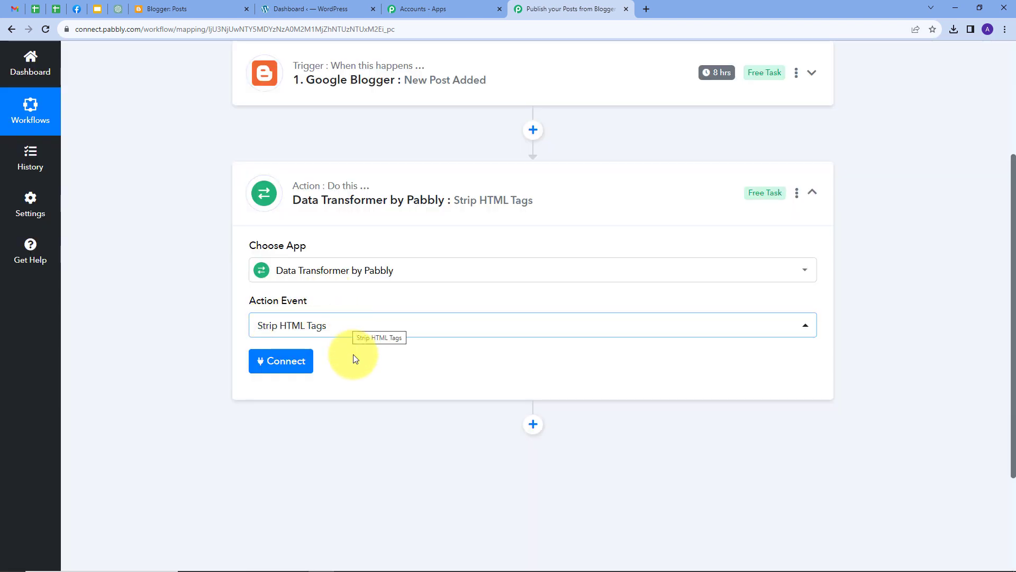
click(284, 362)
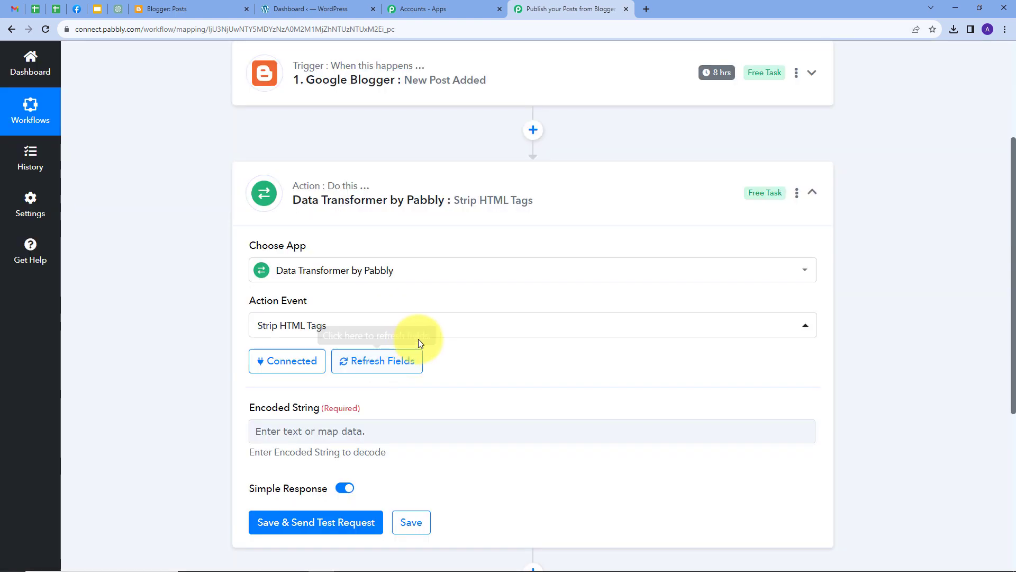
- Map the Content field from the Google Blogger New Post Added step into the required Encoded String field
scroll(418, 339, down, 2)
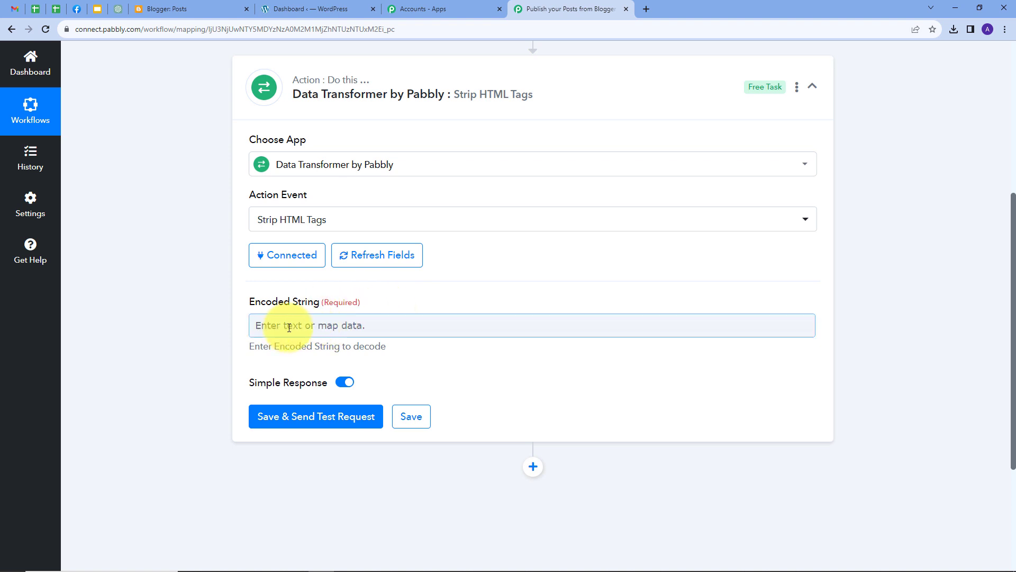
click(407, 325)
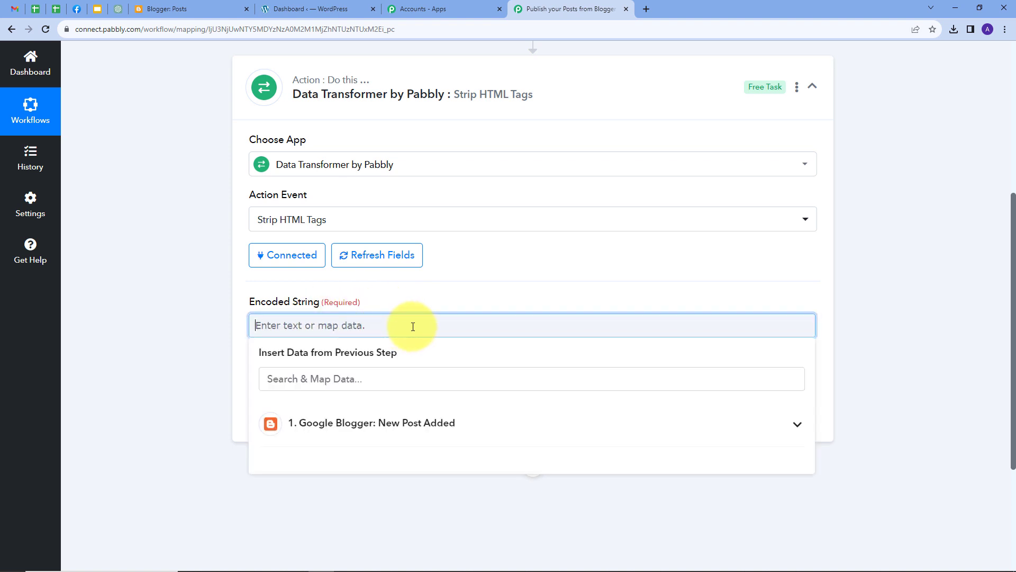
click(446, 413)
scroll(477, 318, down, 2)
scroll(433, 355, down, 3)
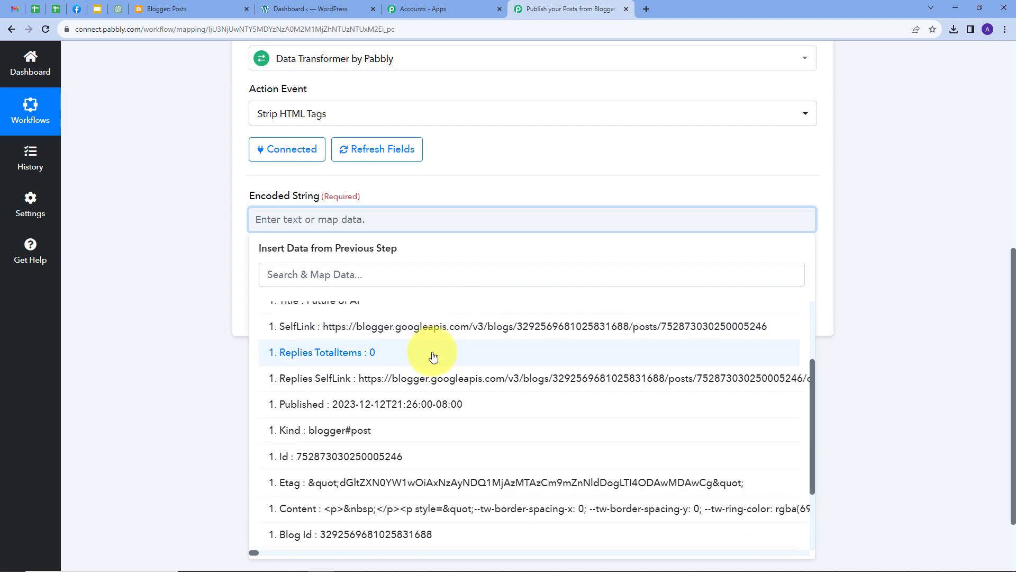
scroll(433, 356, down, 1)
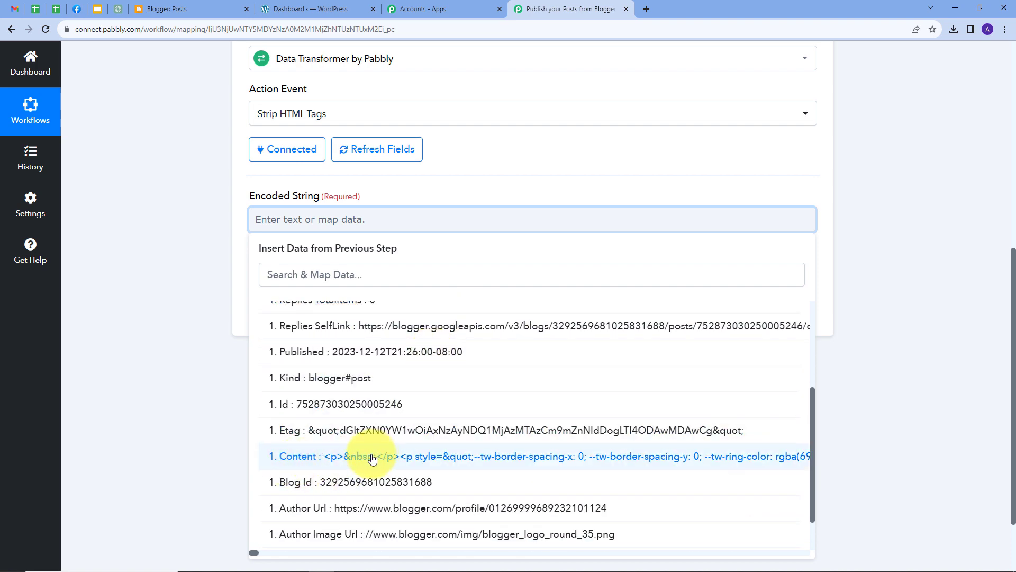
click(372, 457)
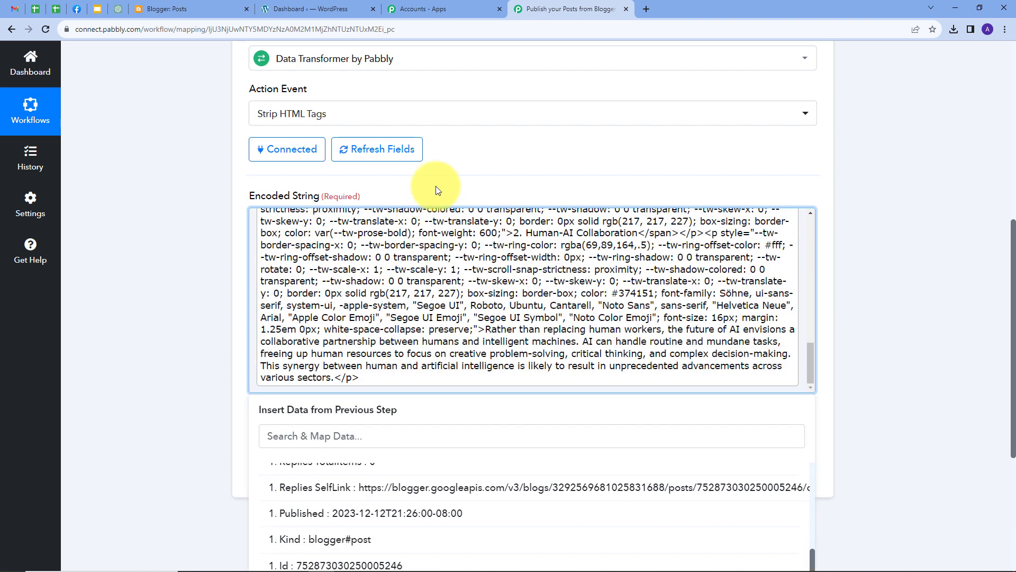
scroll(370, 250, down, 2)
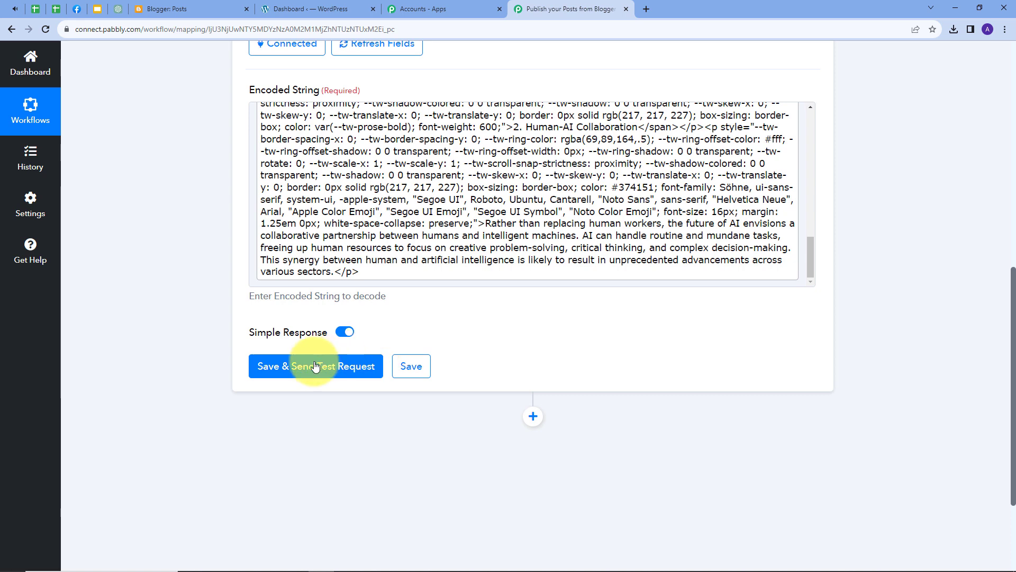
- Save the Strip HTML Tags step with a test request and review the returned Result text
click(345, 369)
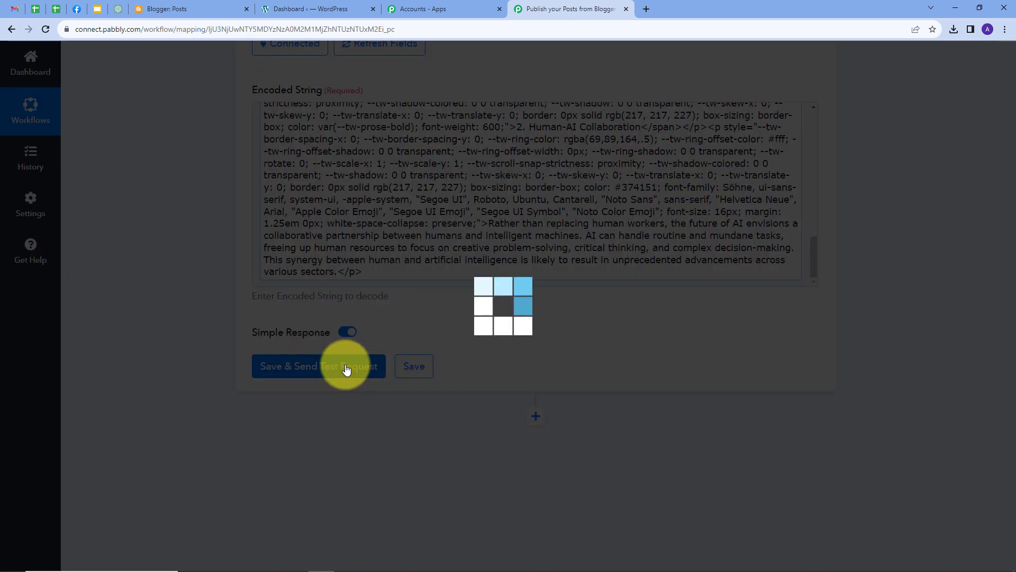
scroll(474, 322, down, 1)
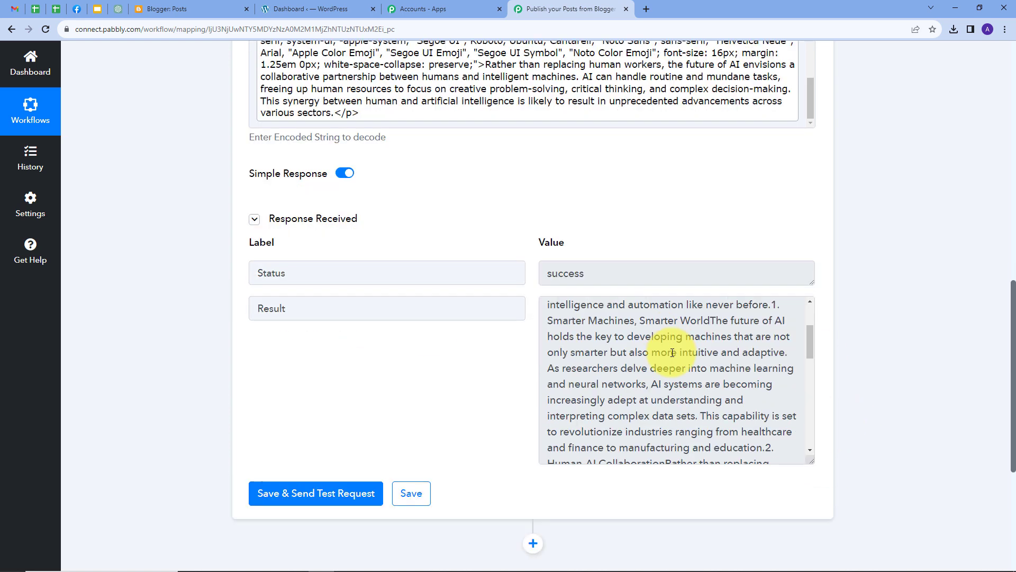
scroll(672, 352, down, 1)
scroll(672, 353, up, 3)
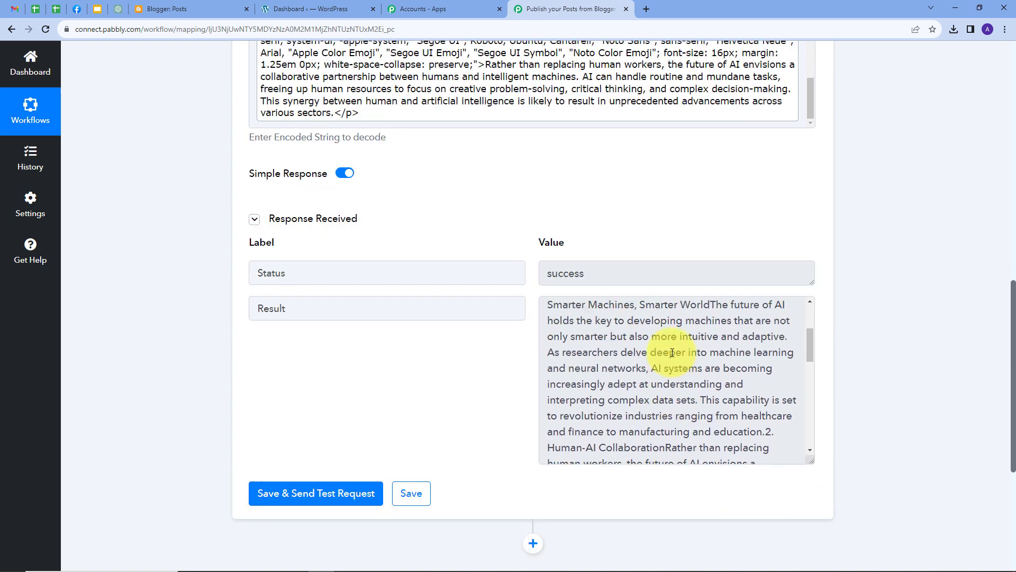
scroll(672, 353, down, 1)
scroll(672, 353, down, 4)
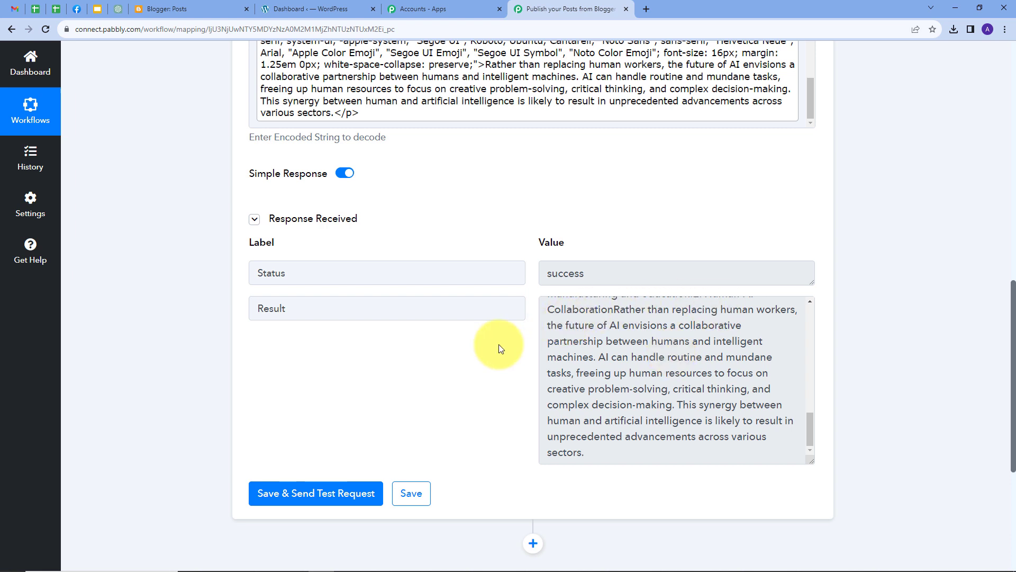
- Add a third action step to the workflow, search the apps for "Word" and choose WordPress
scroll(499, 344, down, 3)
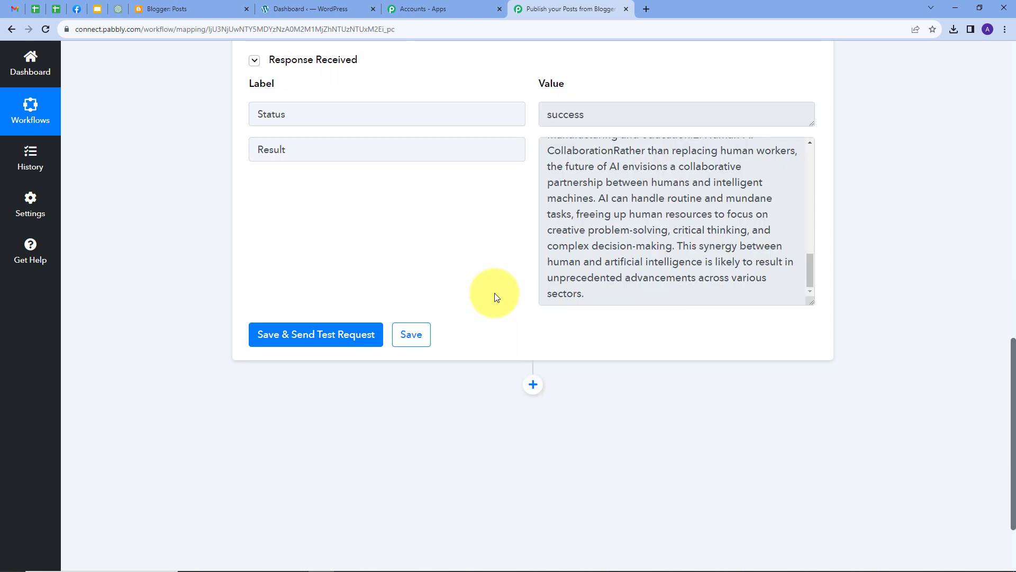
click(532, 384)
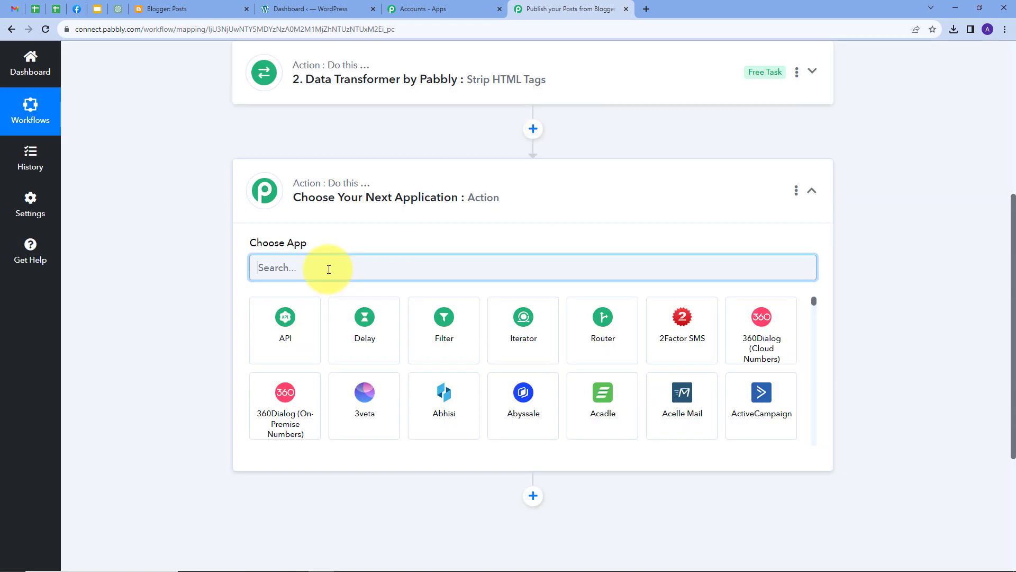
text(W)
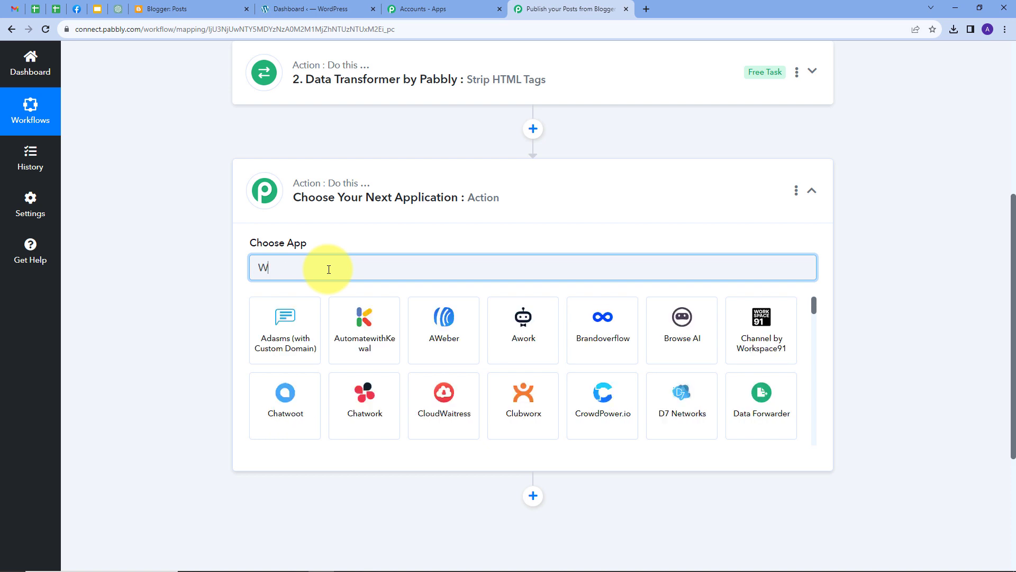
text(or)
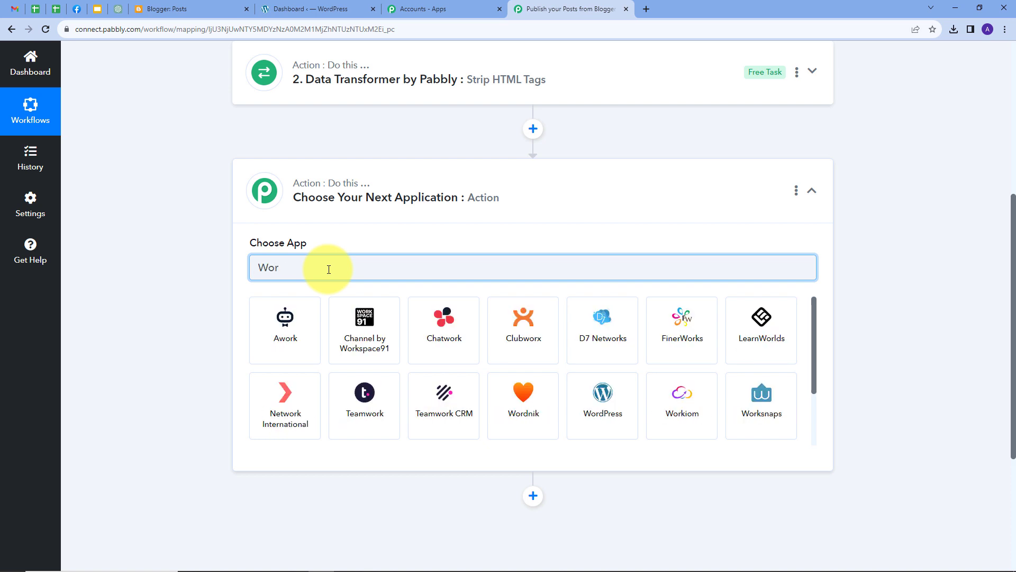
text(d)
click(364, 319)
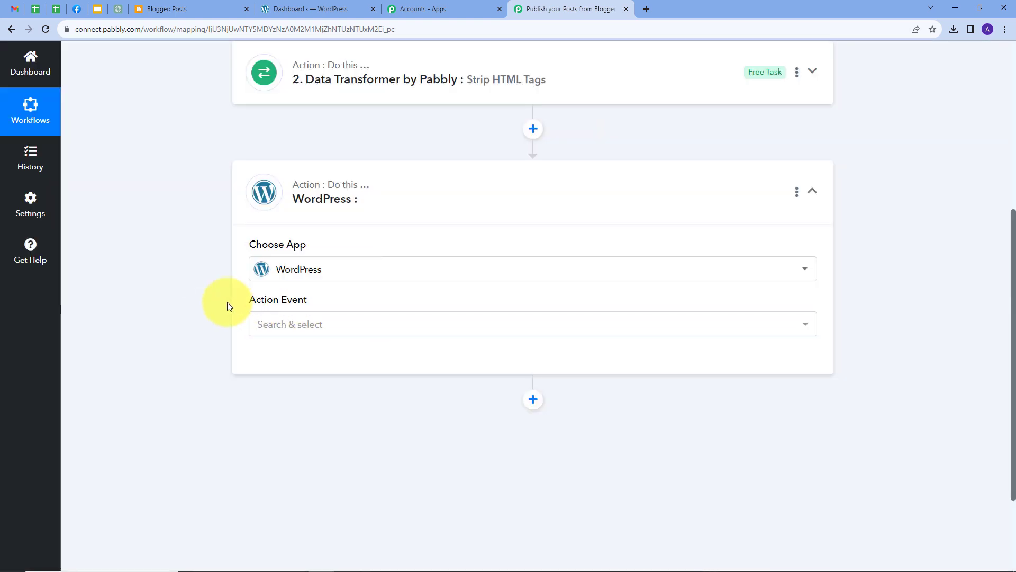
- Set the WordPress action event to Create a Post and start adding a new WordPress connection
click(513, 324)
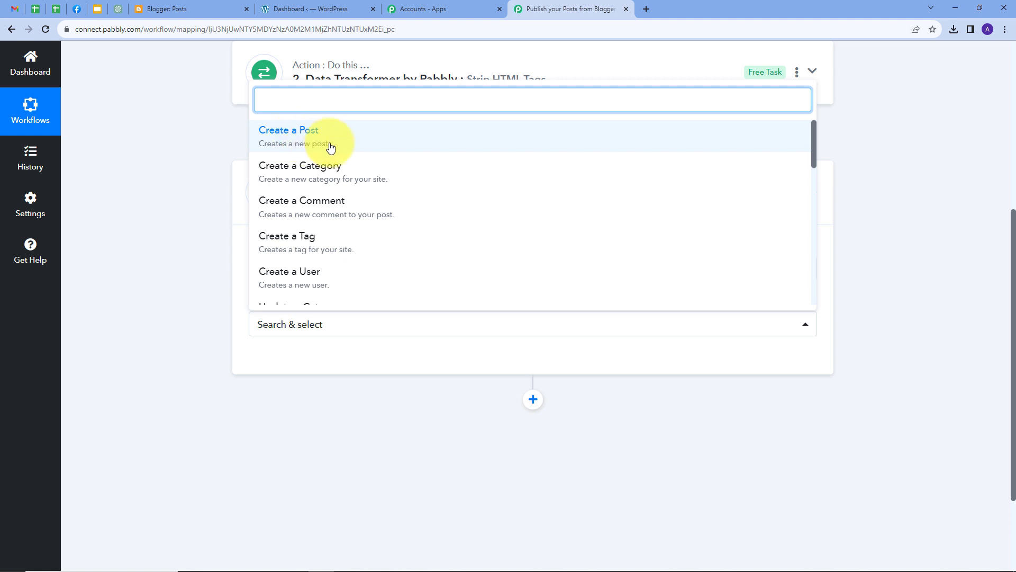
click(330, 148)
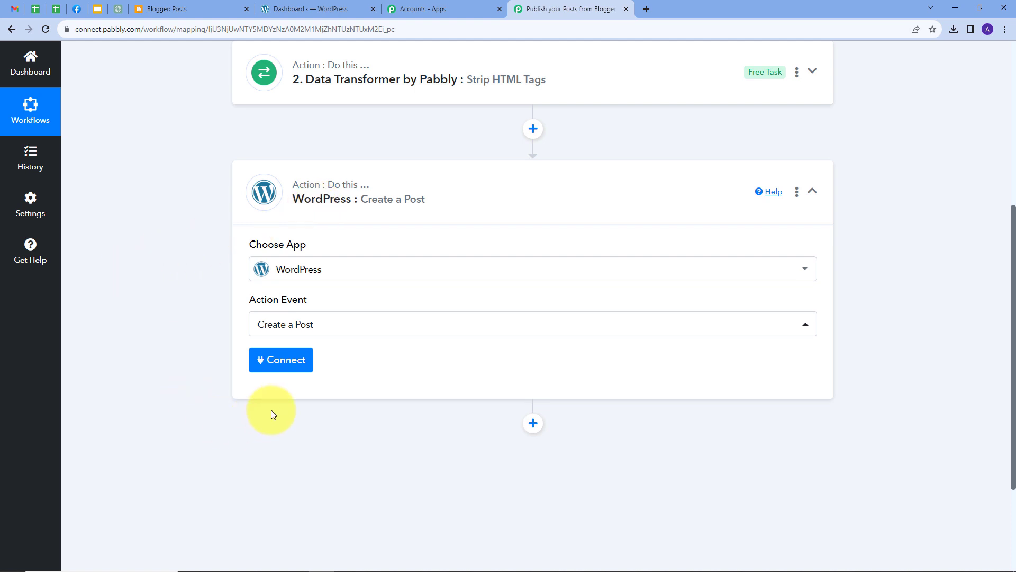
click(275, 364)
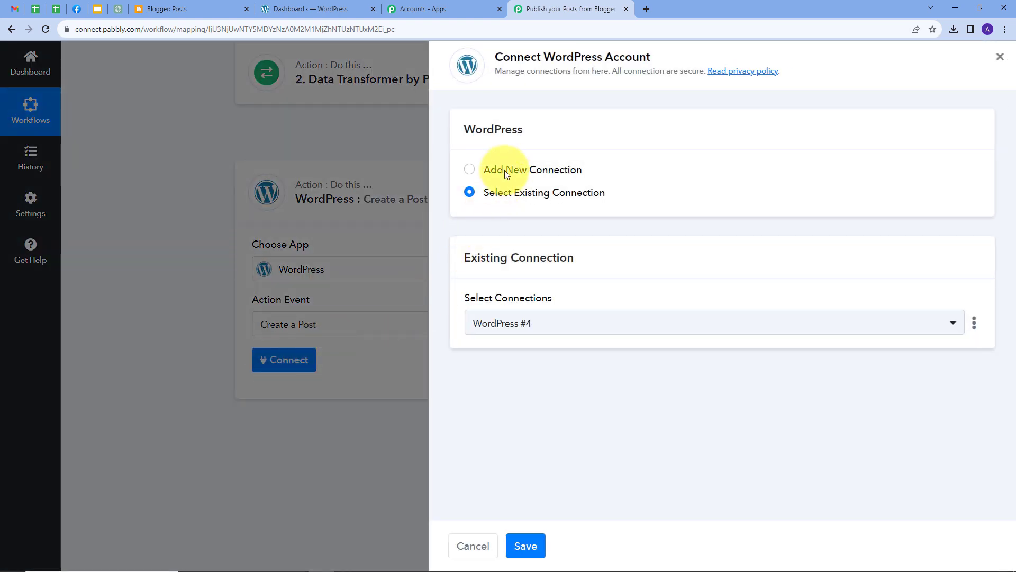
click(506, 171)
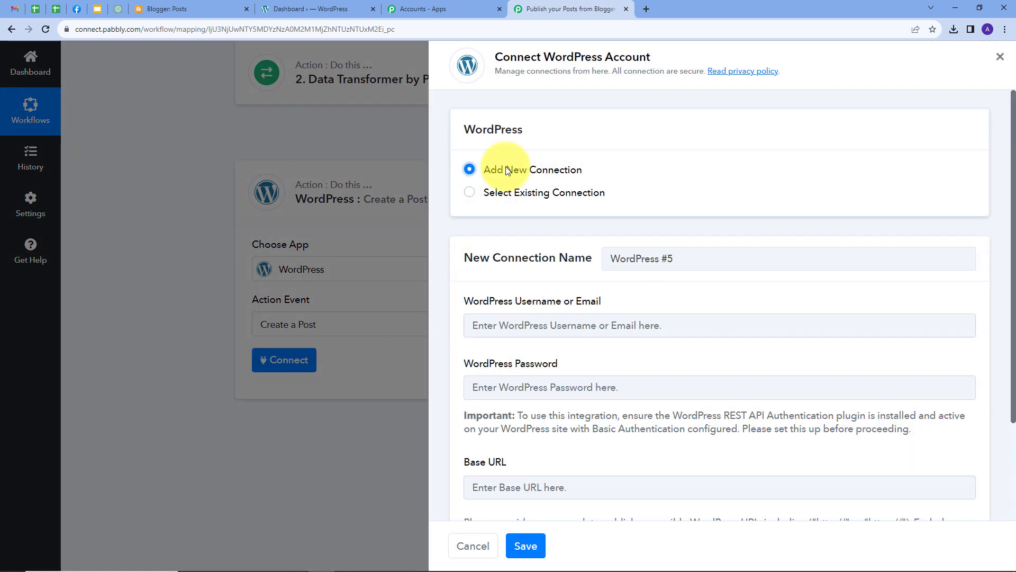
scroll(524, 401, down, 1)
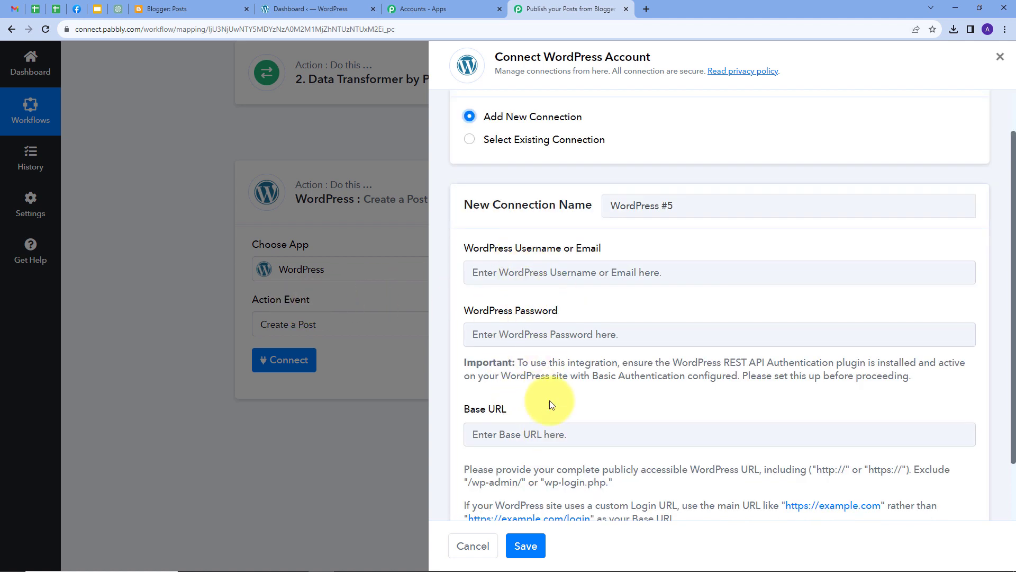
scroll(549, 401, down, 1)
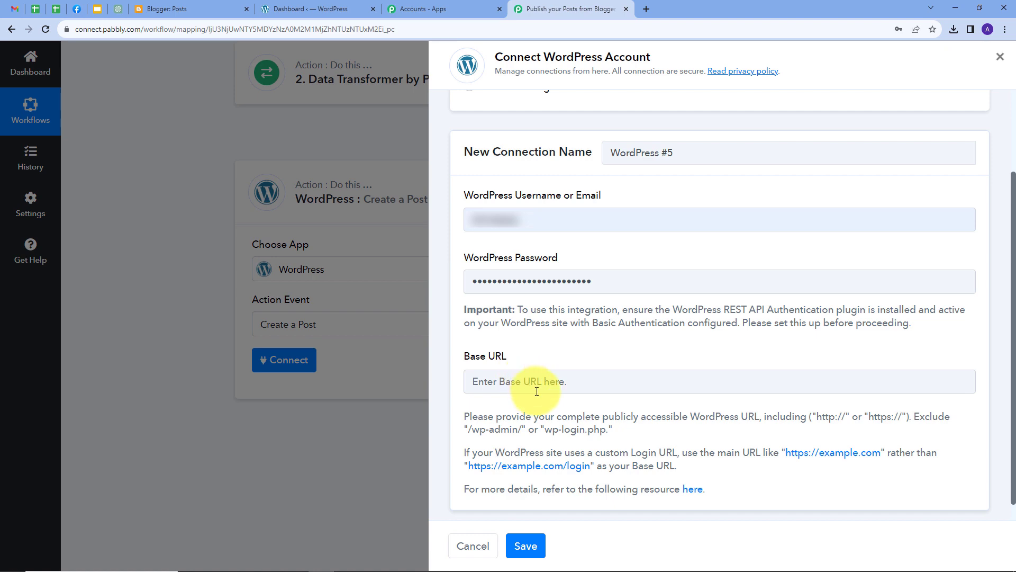
- Copy the full address of the WordPress dashboard page into the new connection's Base URL
click(318, 9)
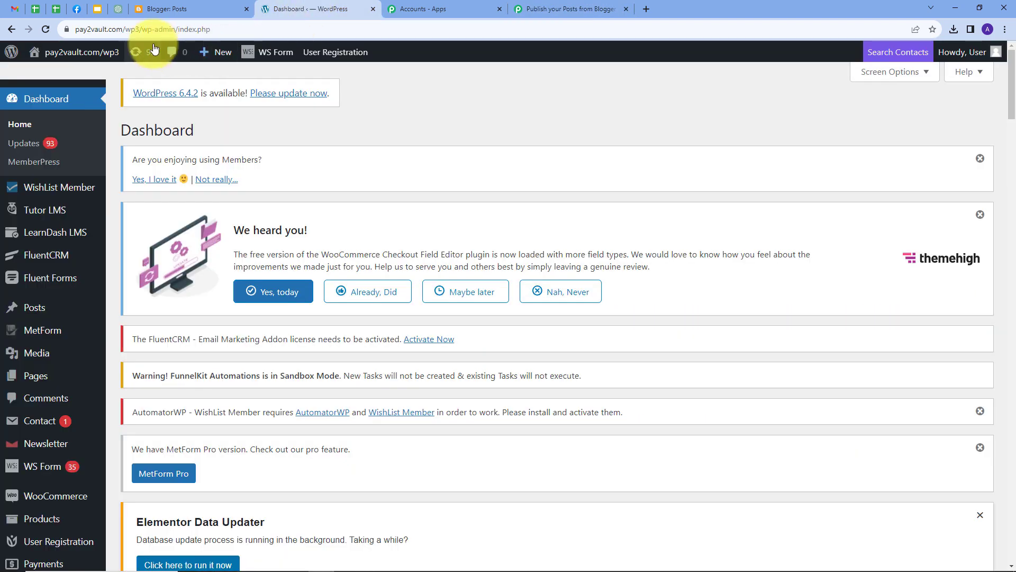
click(224, 29)
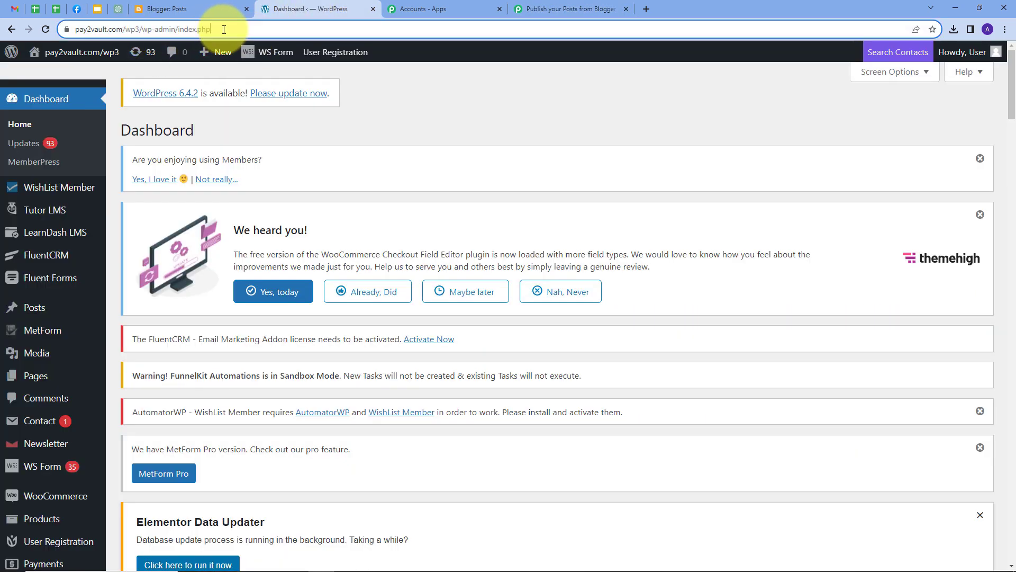
click(86, 28)
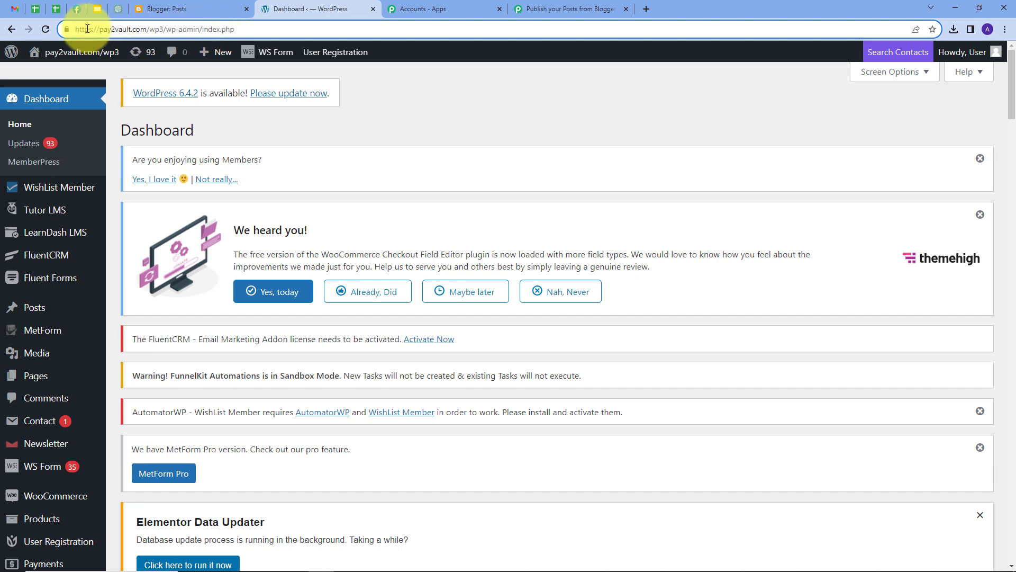
drag(78, 29, 236, 30)
key(ctrl+c)
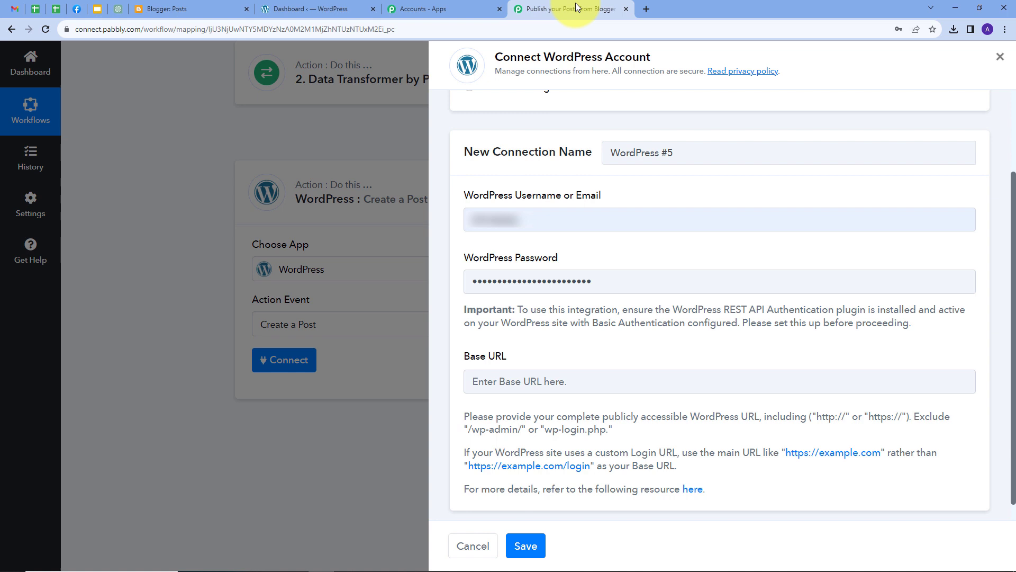
click(523, 381)
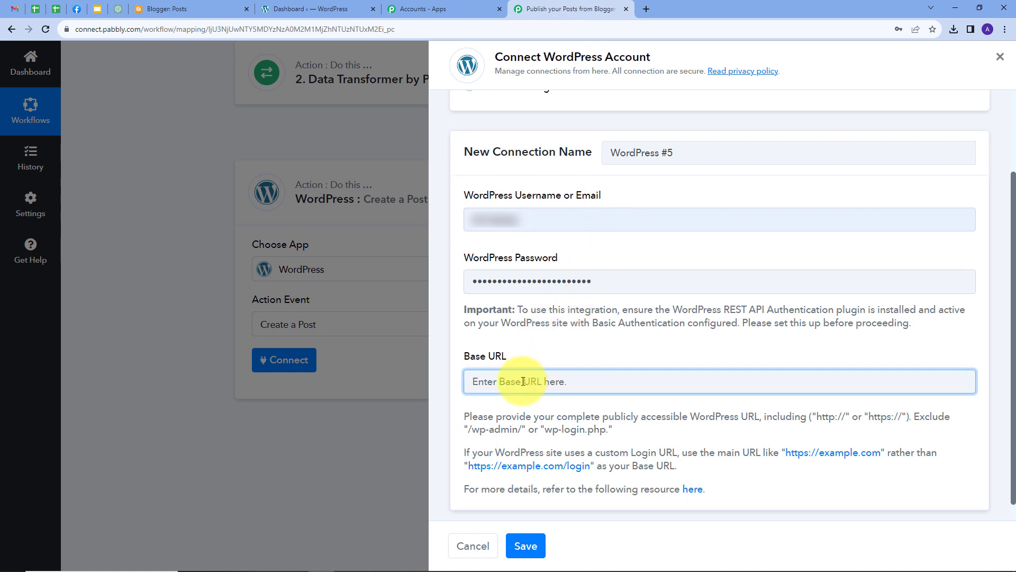
key(ctrl+v)
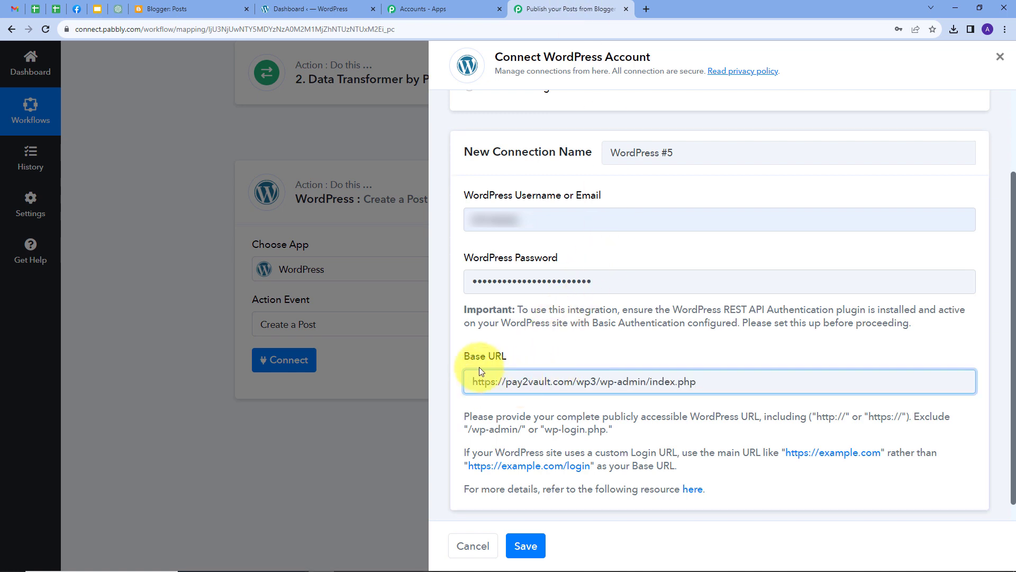
click(598, 380)
drag(598, 380, 749, 378)
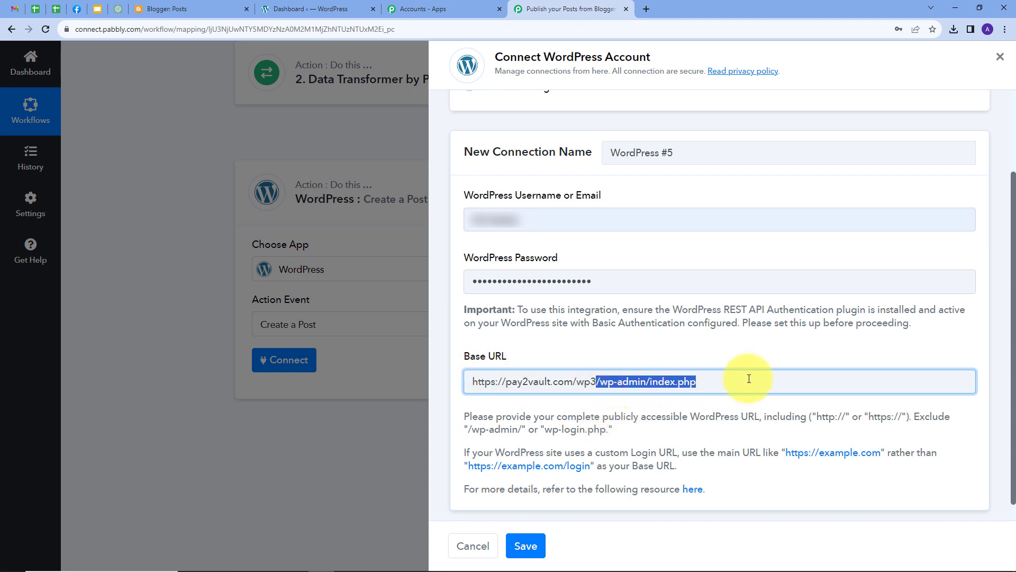
key(BackSpace)
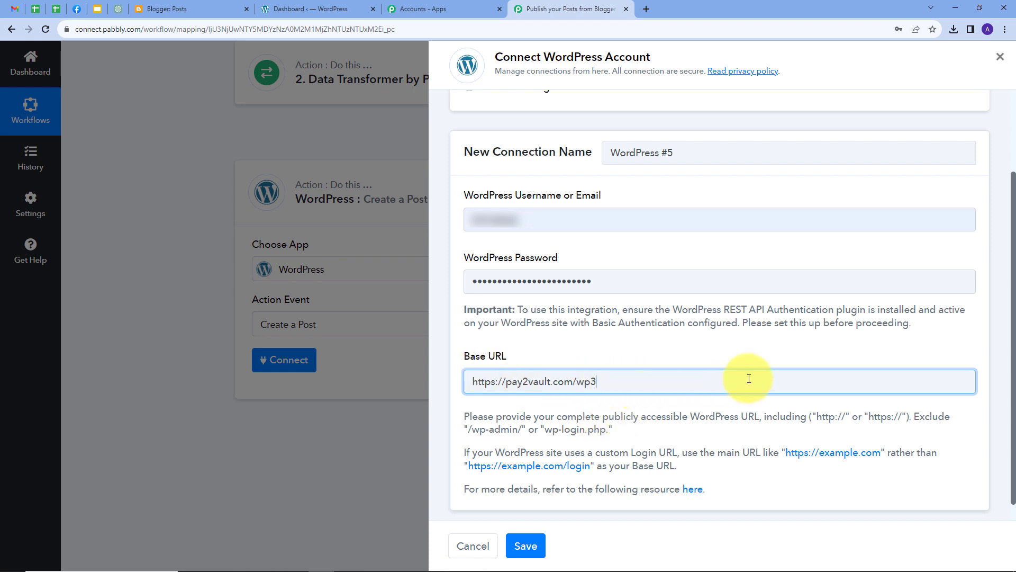
click(704, 367)
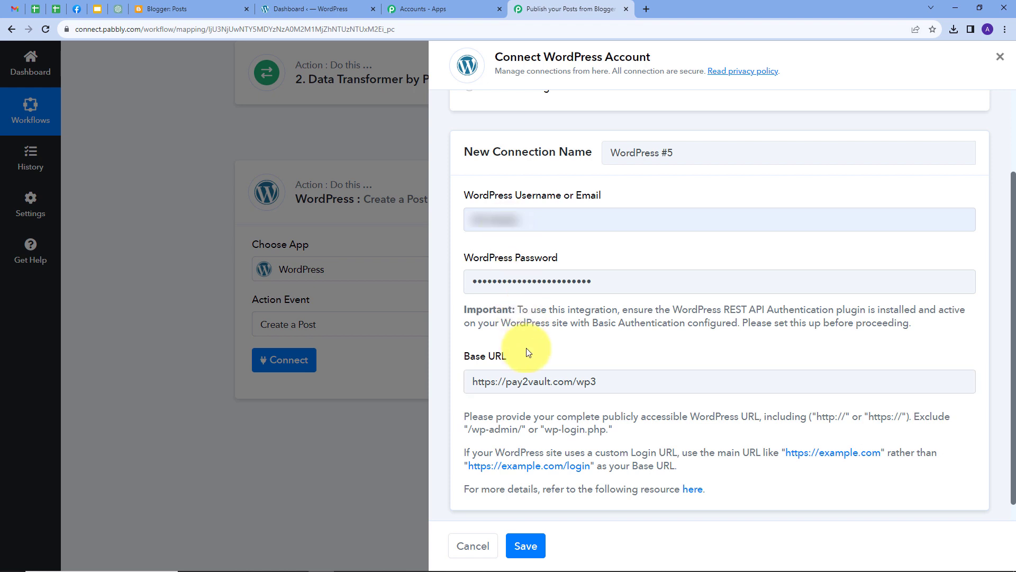
click(526, 545)
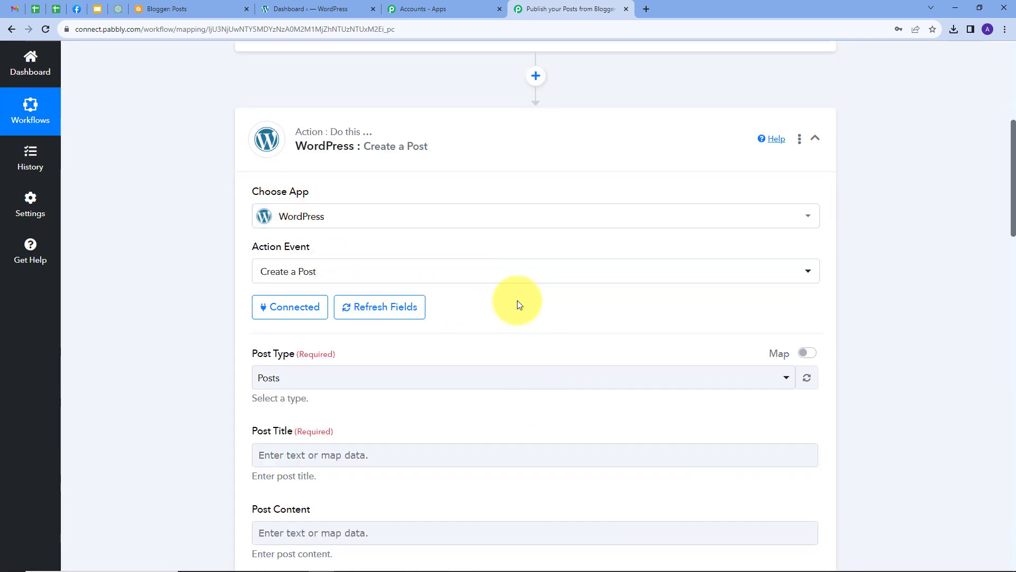
- Look over the Create a Post fields and select Posts as the required Post Type
scroll(515, 286, down, 10)
scroll(513, 286, up, 6)
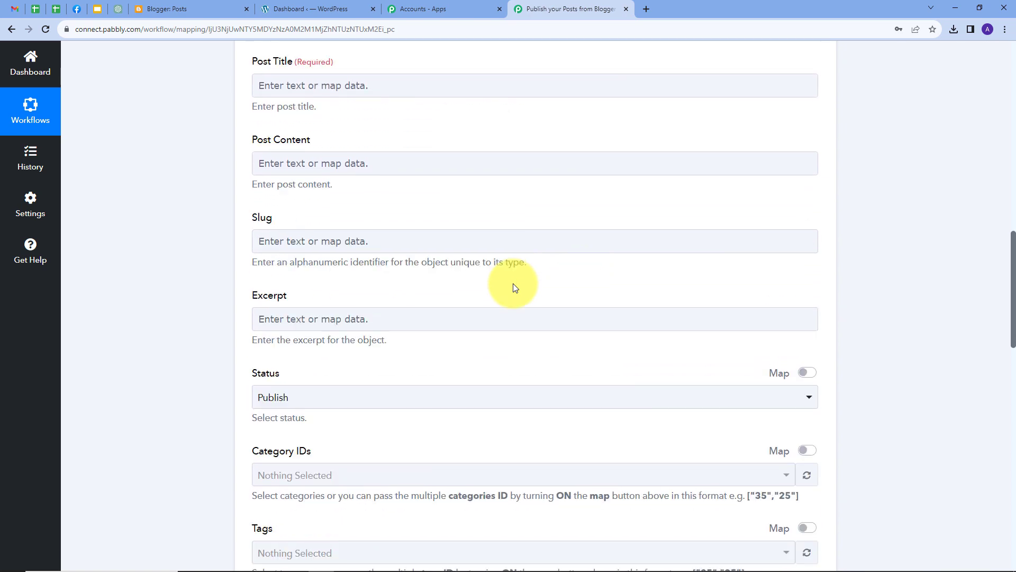
click(282, 175)
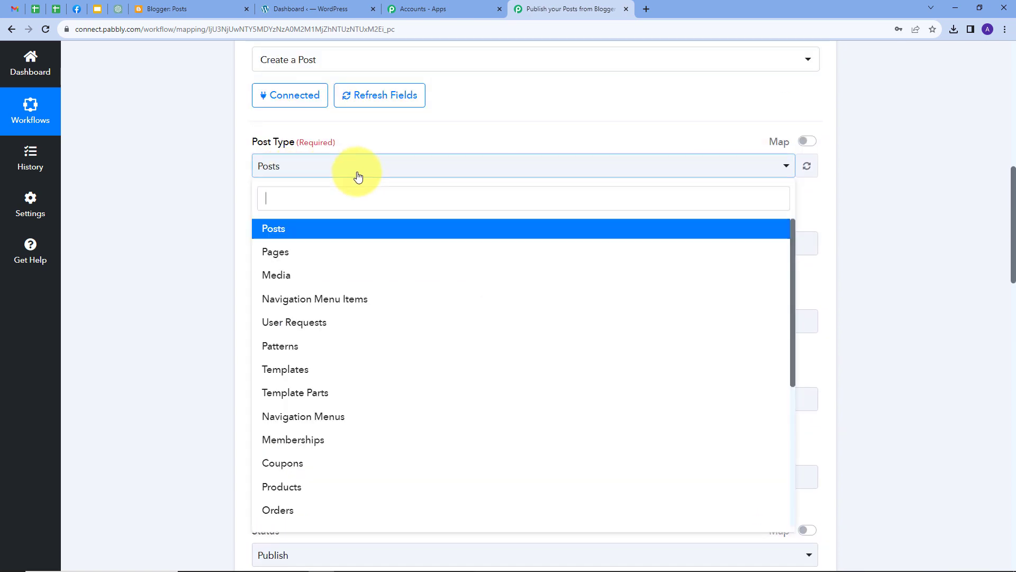
click(283, 233)
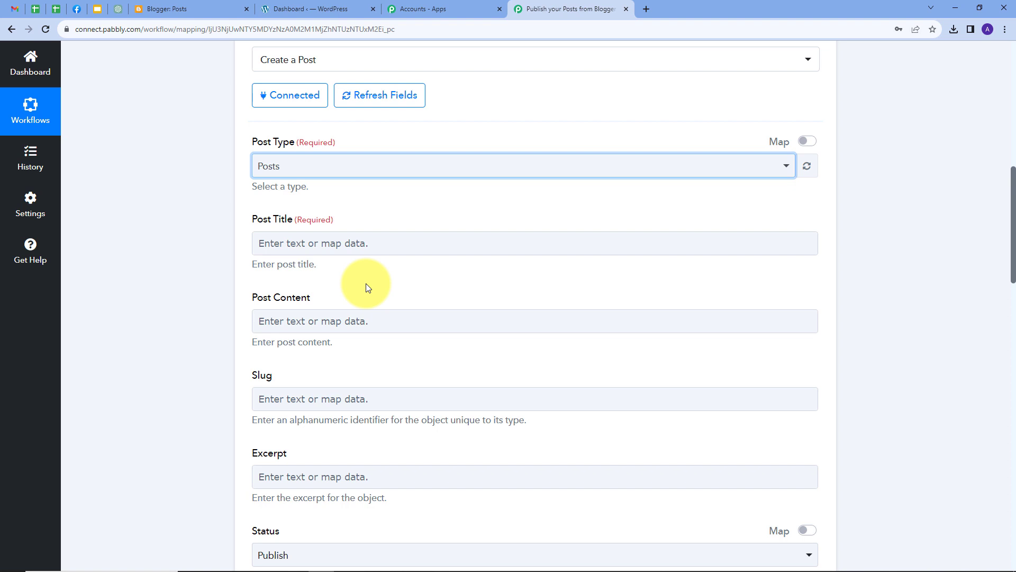
- Map the Title field from the Google Blogger New Post Added step into the required Post Title
click(364, 236)
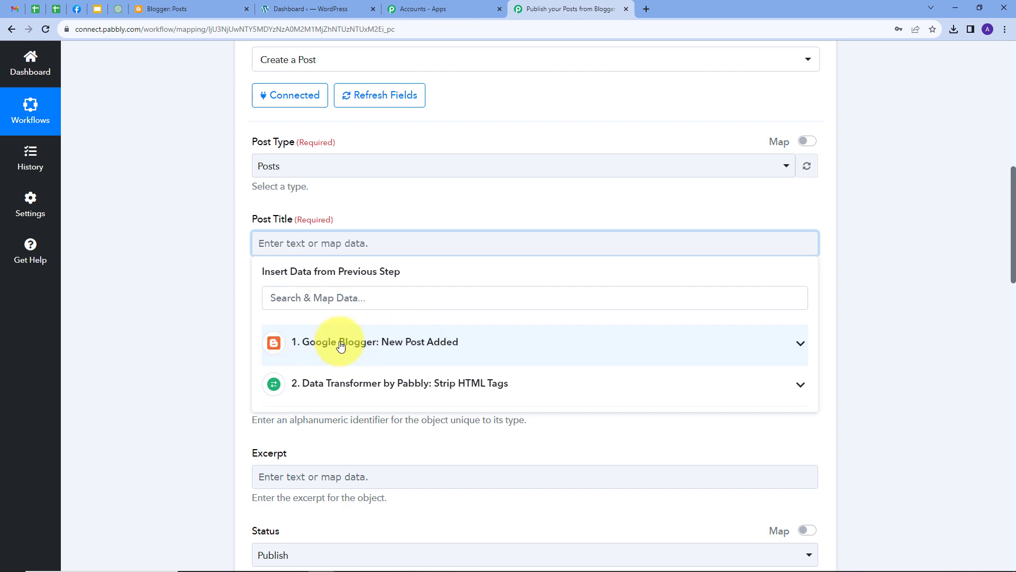
click(431, 343)
scroll(428, 341, down, 1)
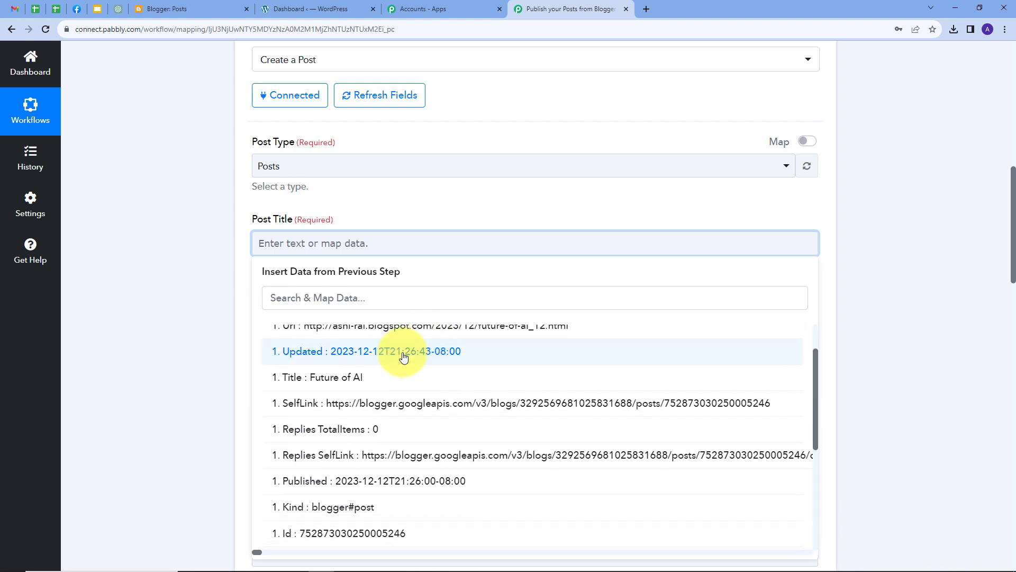
click(340, 378)
click(420, 199)
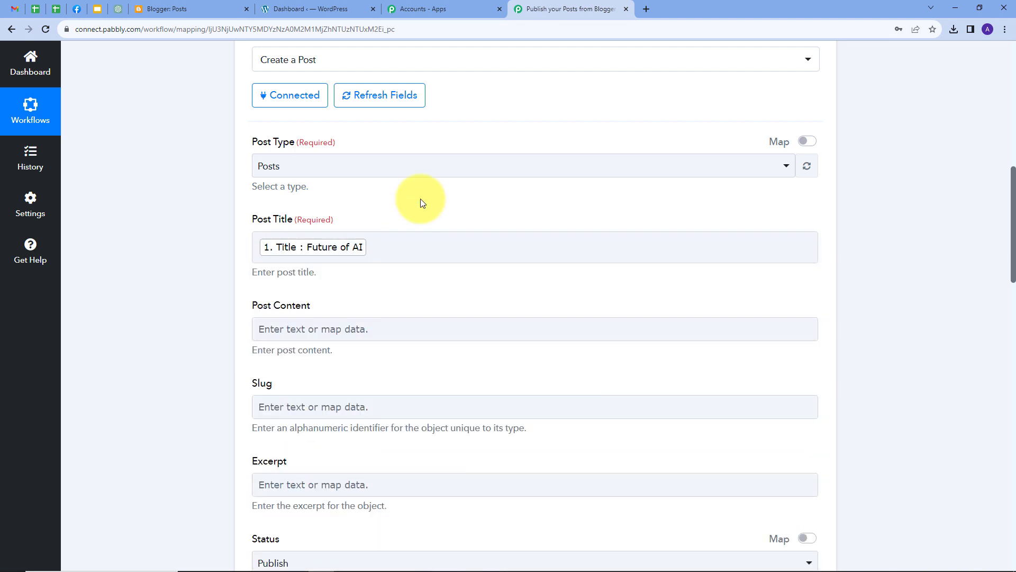
- Map the Result field from the Data Transformer Strip HTML Tags step into Post Content
scroll(338, 263, down, 1)
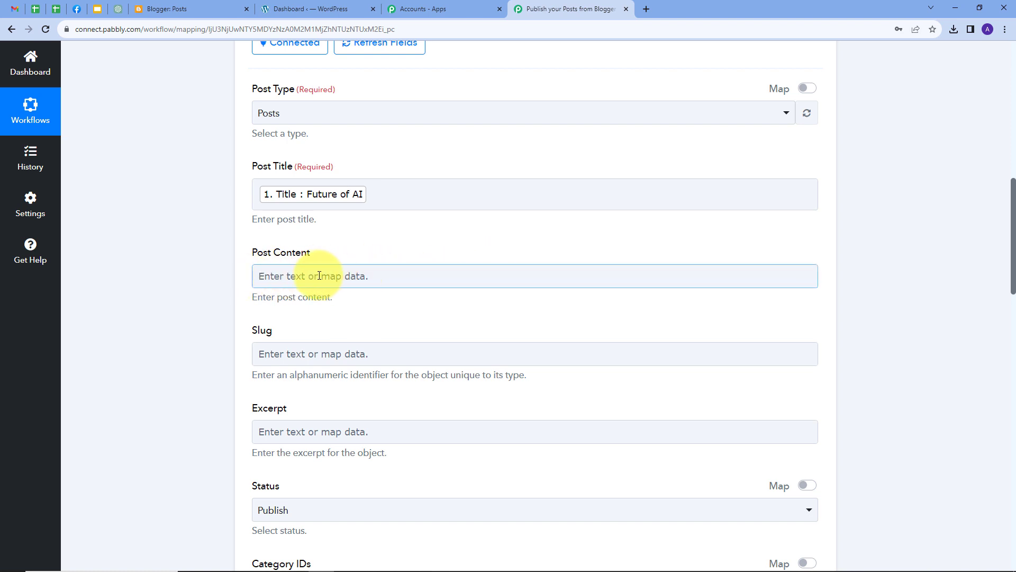
click(365, 276)
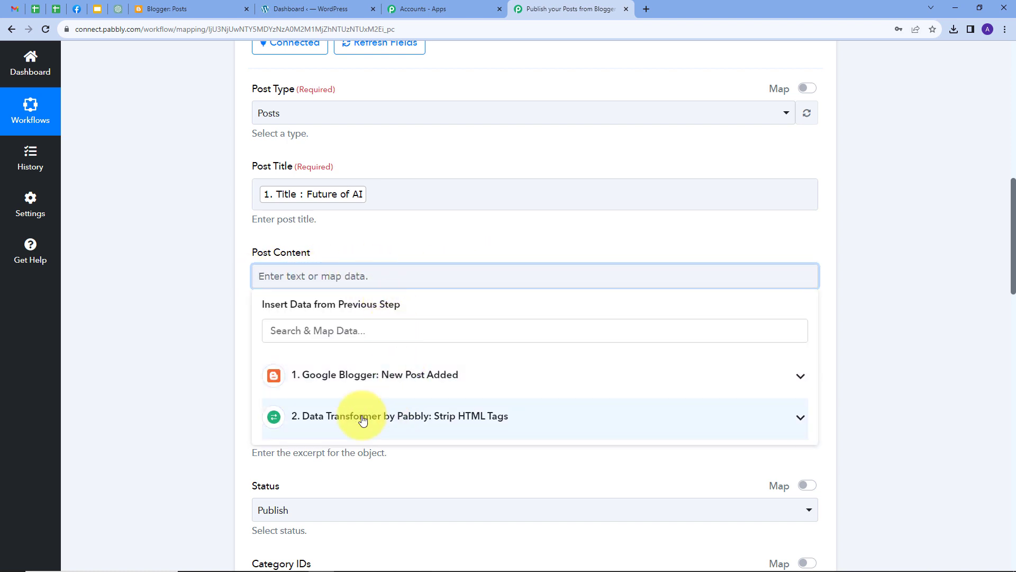
click(467, 416)
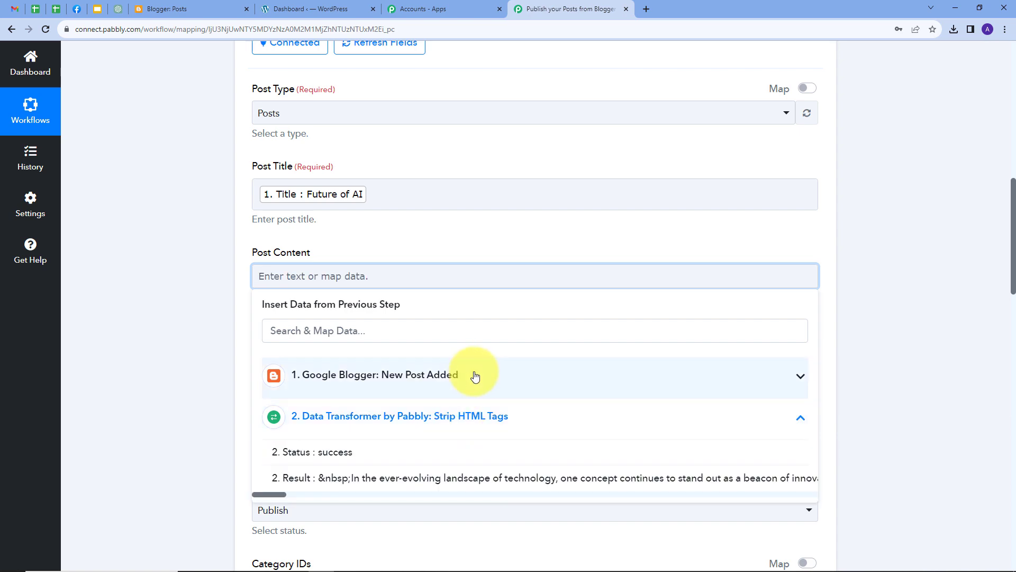
scroll(474, 376, down, 3)
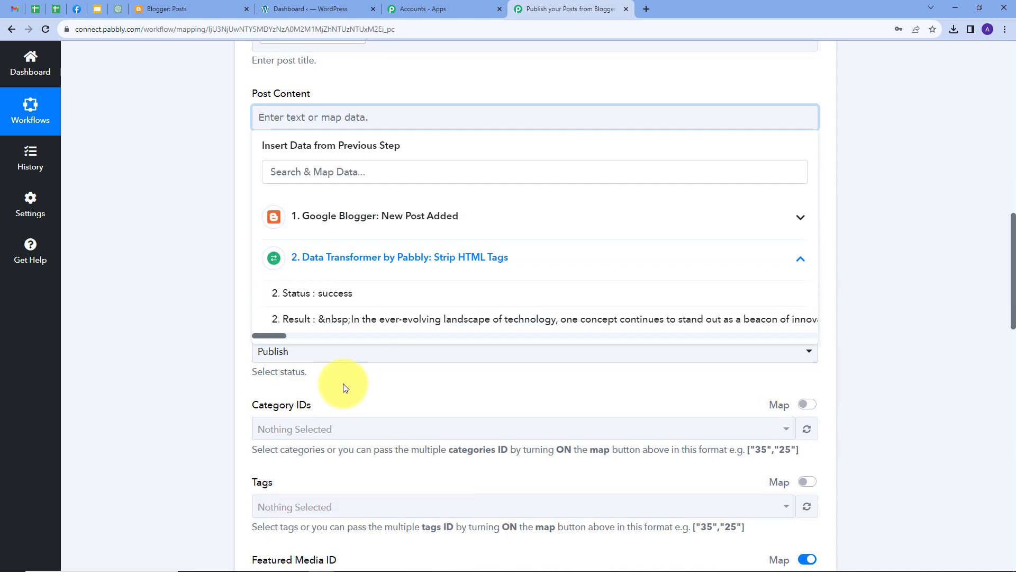
click(383, 324)
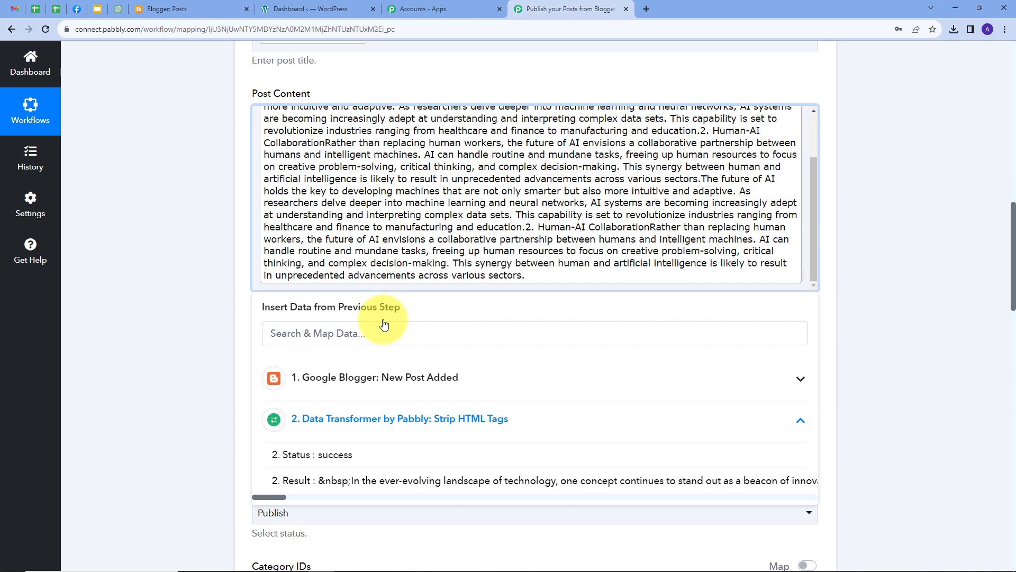
scroll(437, 268, up, 5)
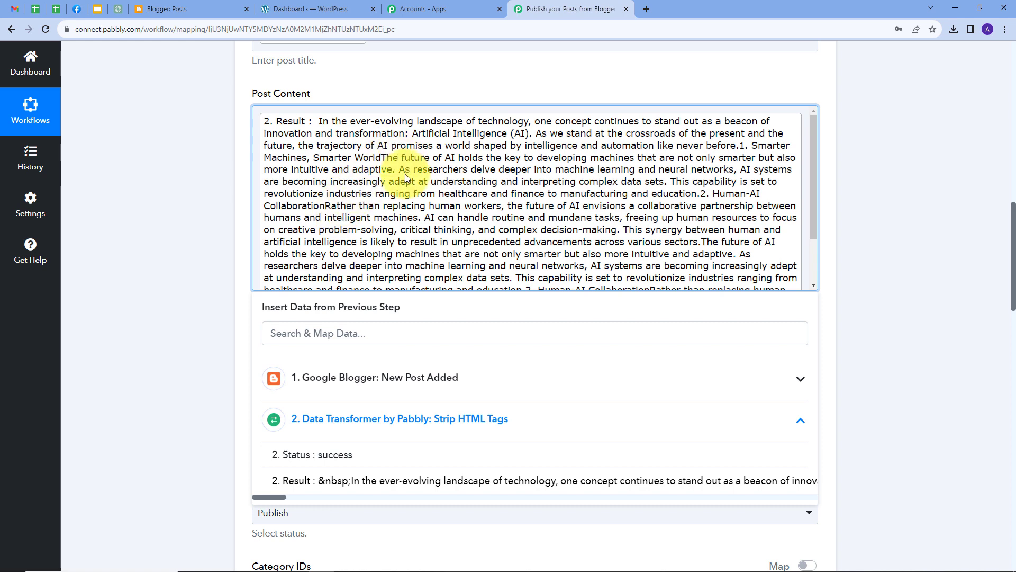
click(387, 84)
- Leave the remaining optional Create a Post fields as they are, then save the action and send a test request
scroll(455, 160, down, 2)
scroll(416, 229, down, 9)
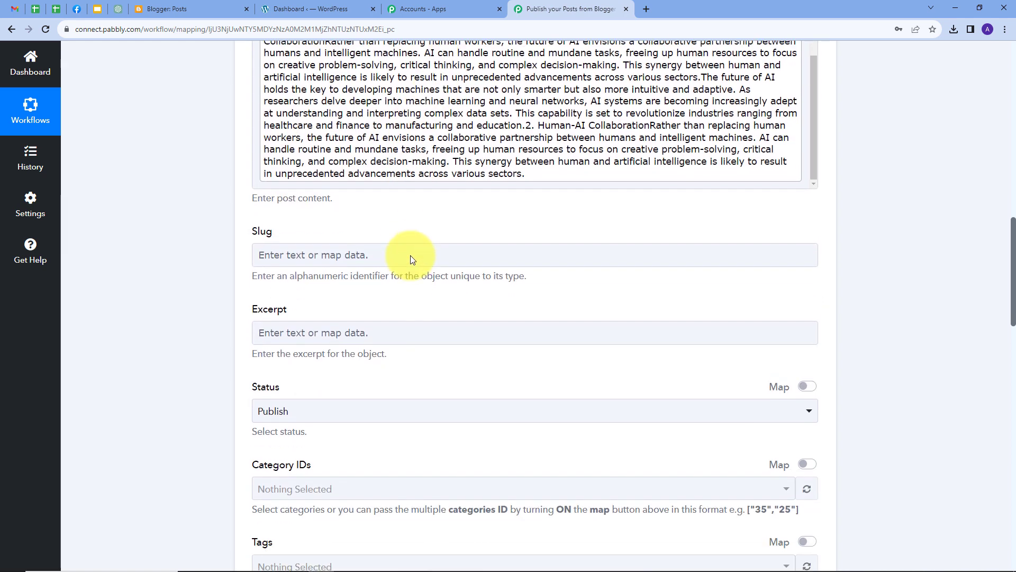
scroll(418, 245, down, 2)
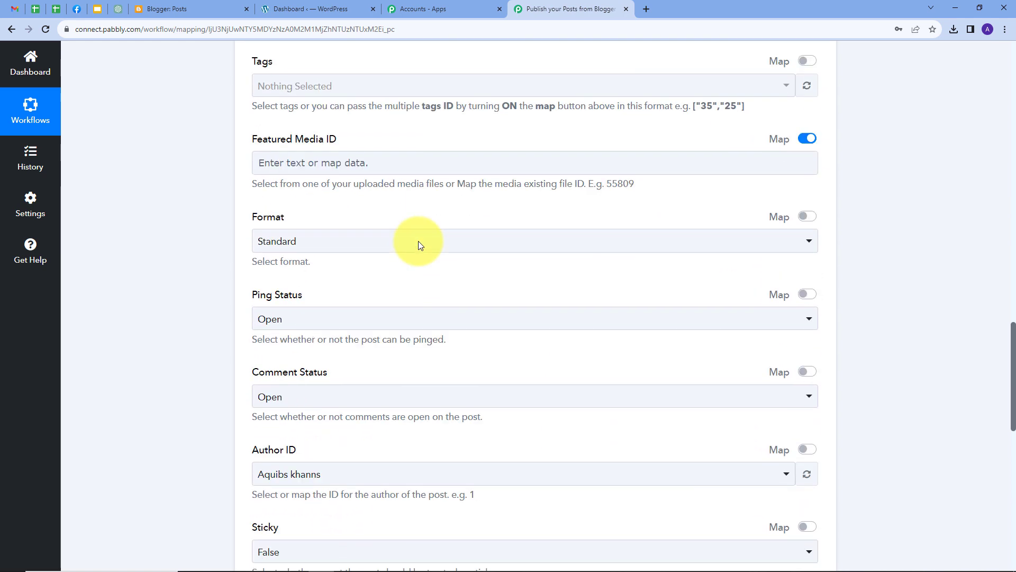
scroll(418, 245, up, 5)
scroll(420, 245, down, 9)
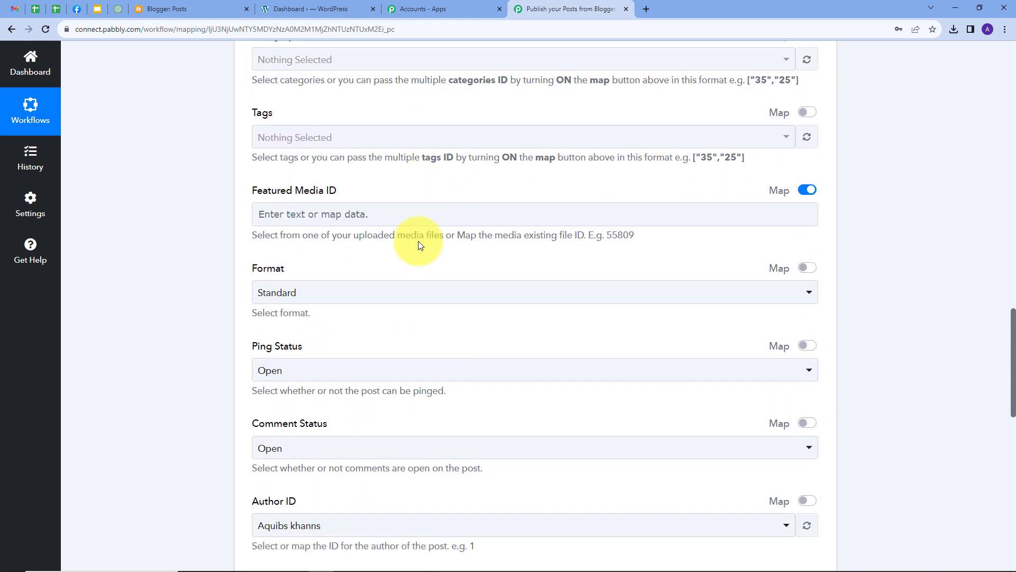
scroll(418, 242, down, 3)
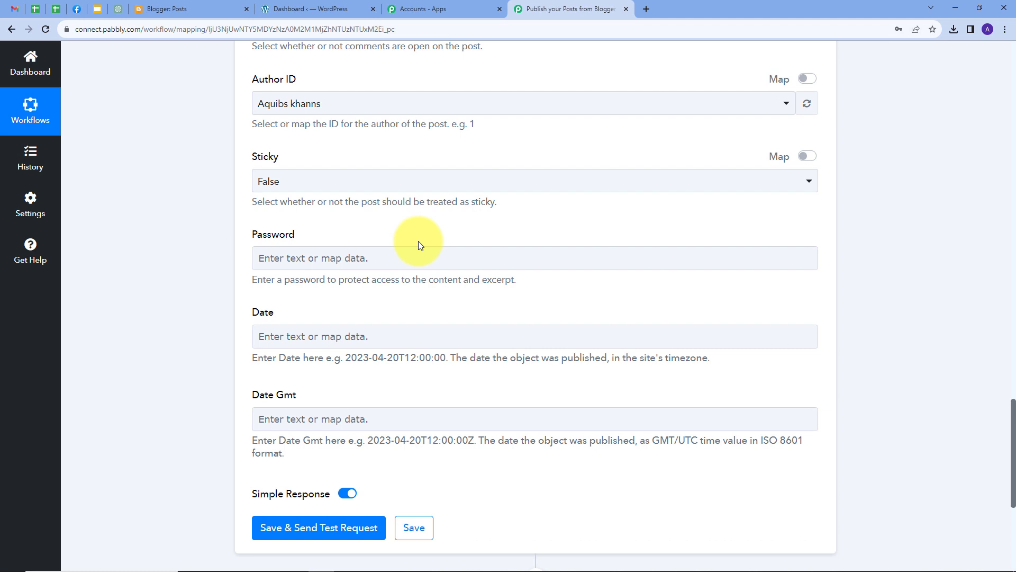
scroll(418, 245, down, 2)
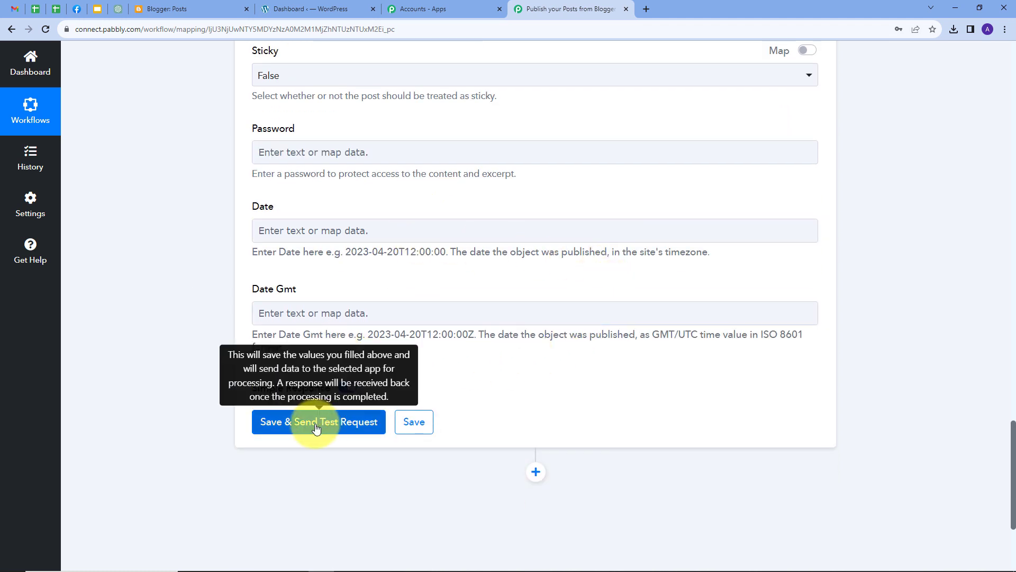
click(311, 428)
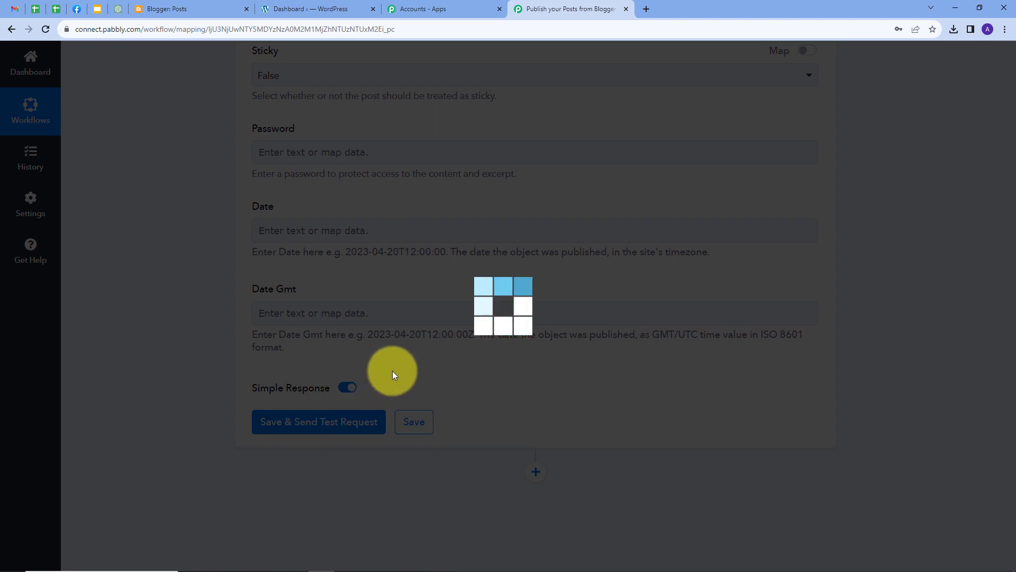
- Examine the response received from WordPress, including the new post's Id and link values
scroll(524, 349, down, 4)
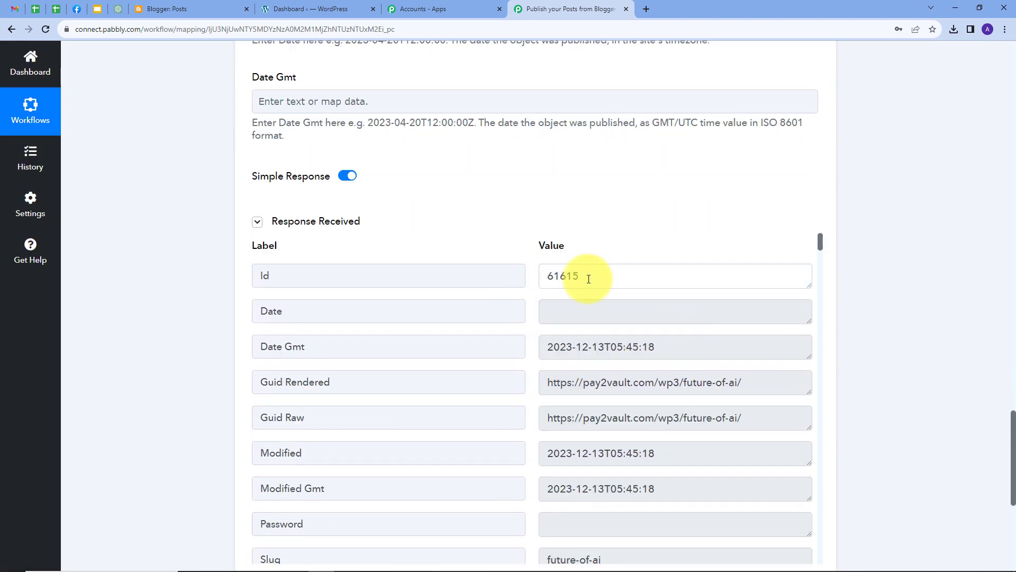
drag(588, 277, 537, 290)
scroll(568, 318, down, 2)
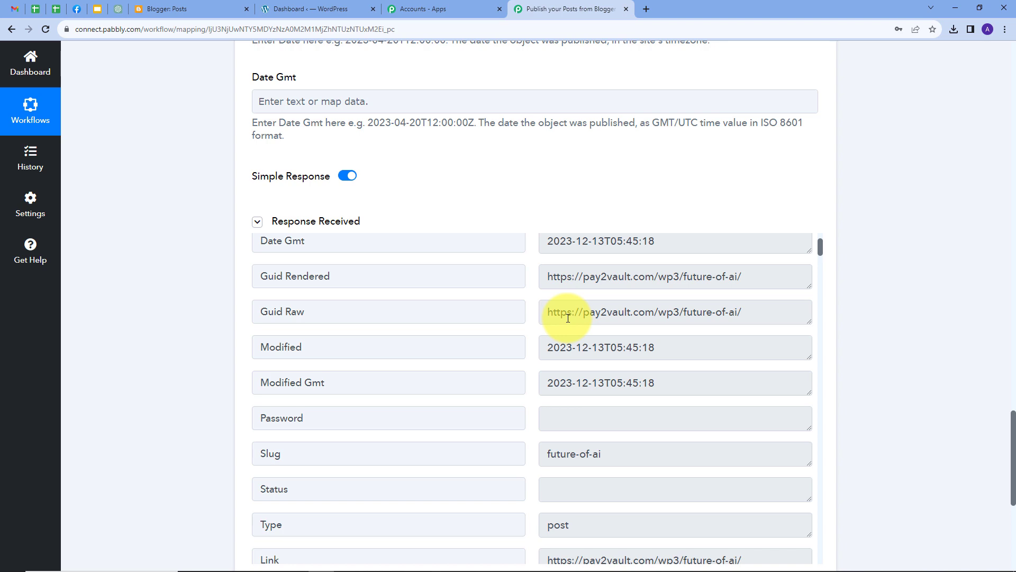
- Switch to the WordPress admin, list all posts and open the "Future of AI" post for editing
click(310, 14)
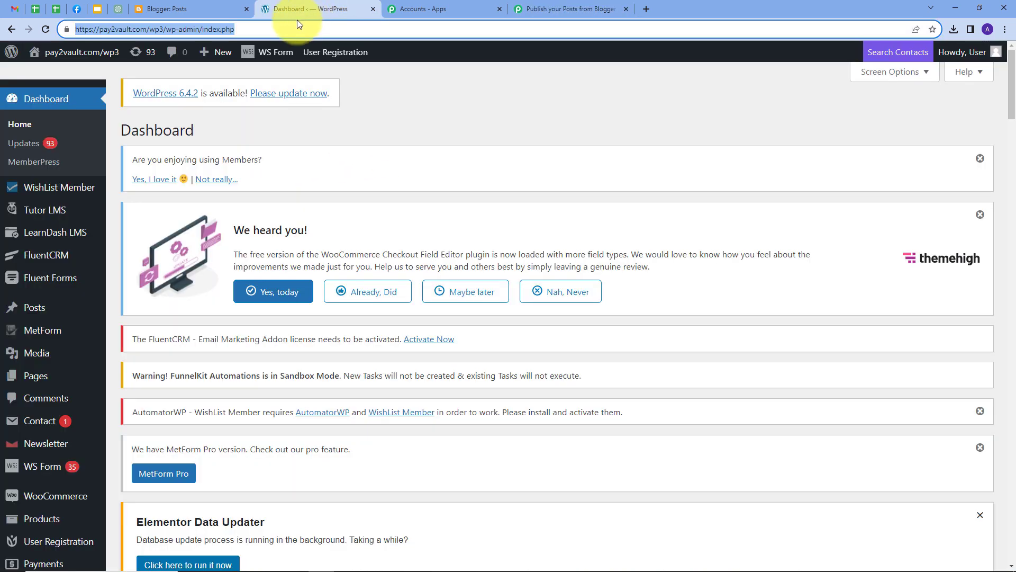
click(31, 313)
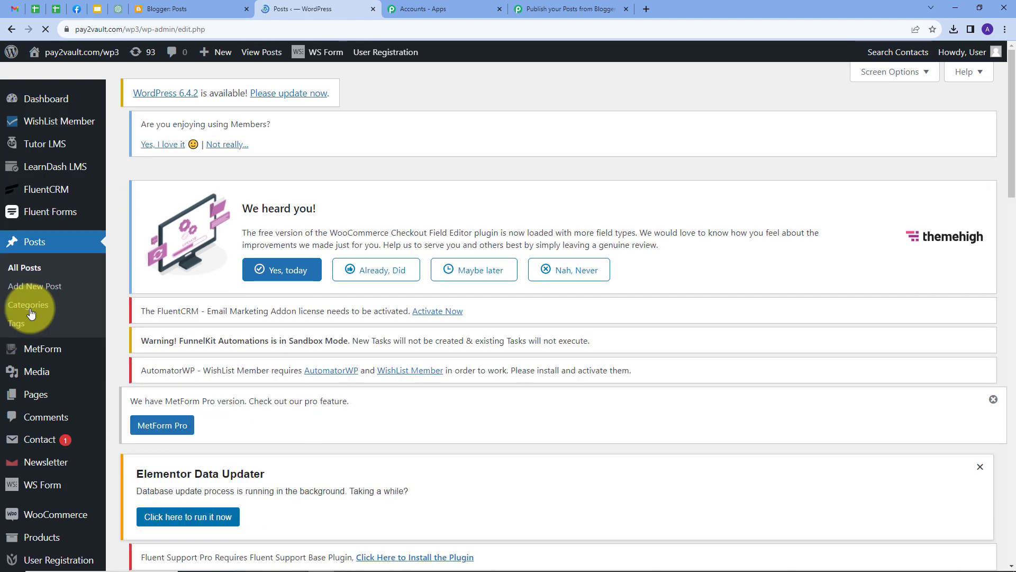
scroll(527, 262, down, 8)
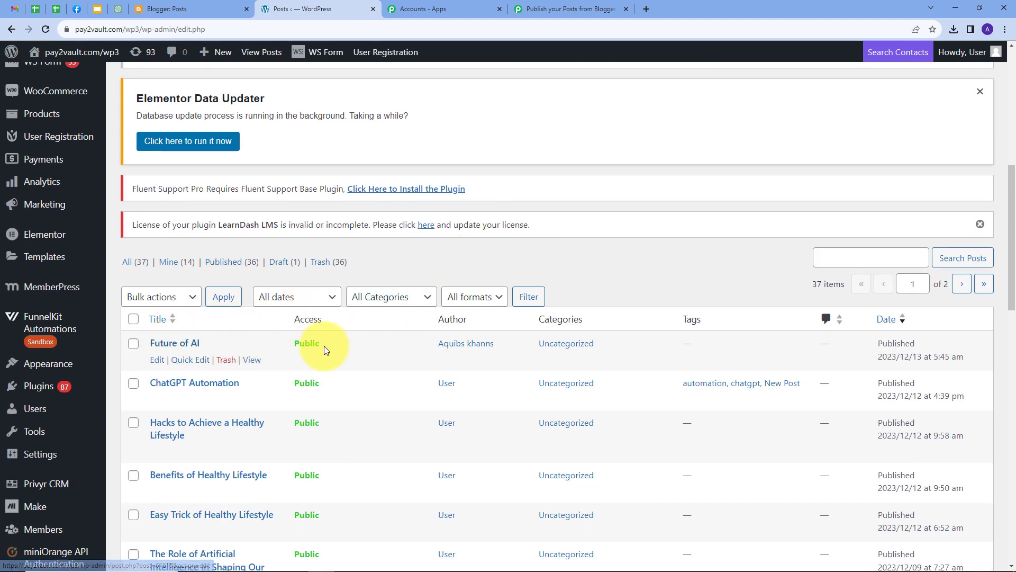
click(169, 345)
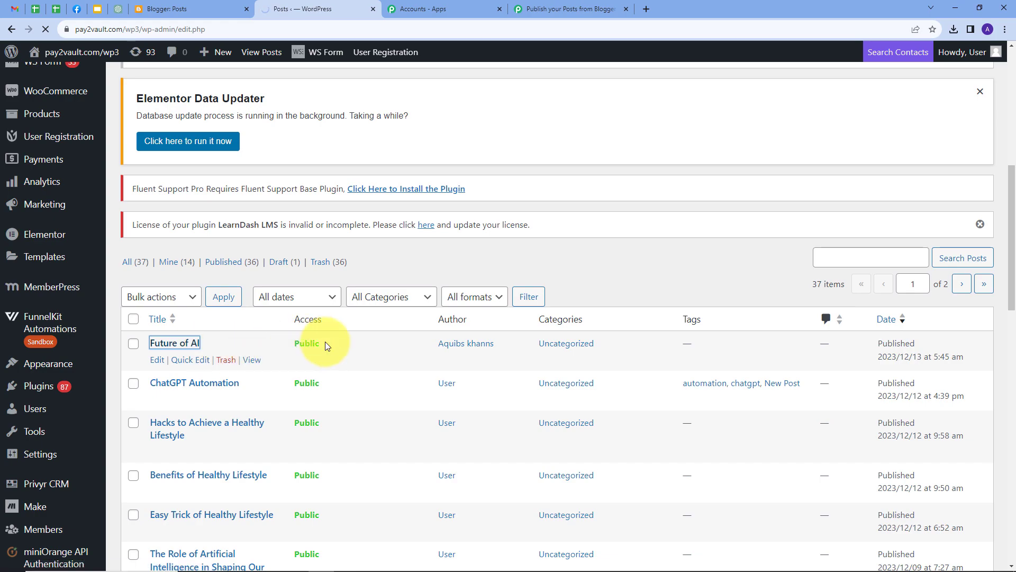
- Check the "Future of AI" post's content in the WordPress editor, and return to the Pabbly Connect workflow overview
scroll(424, 269, down, 7)
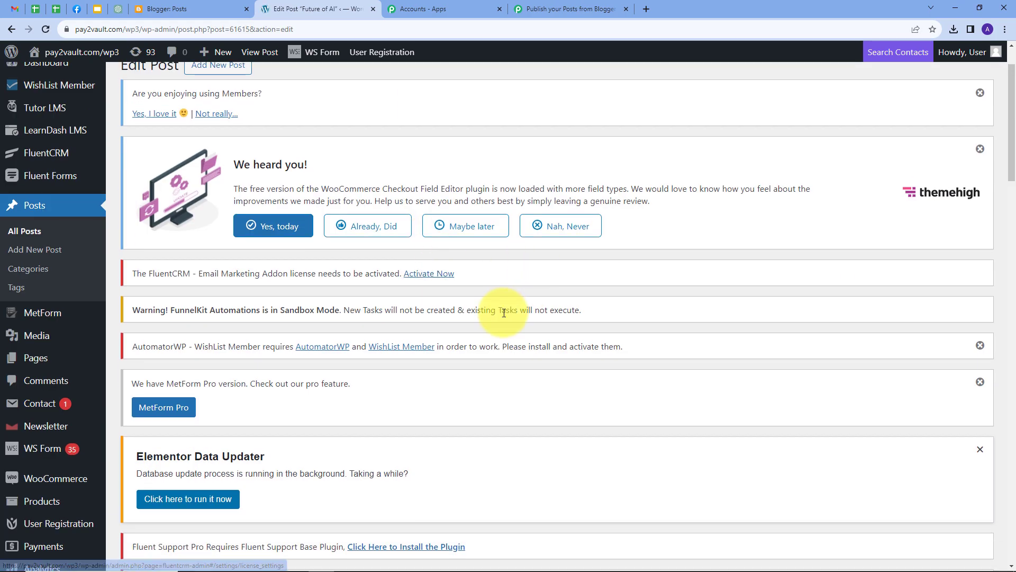
scroll(500, 275, down, 4)
scroll(498, 263, down, 7)
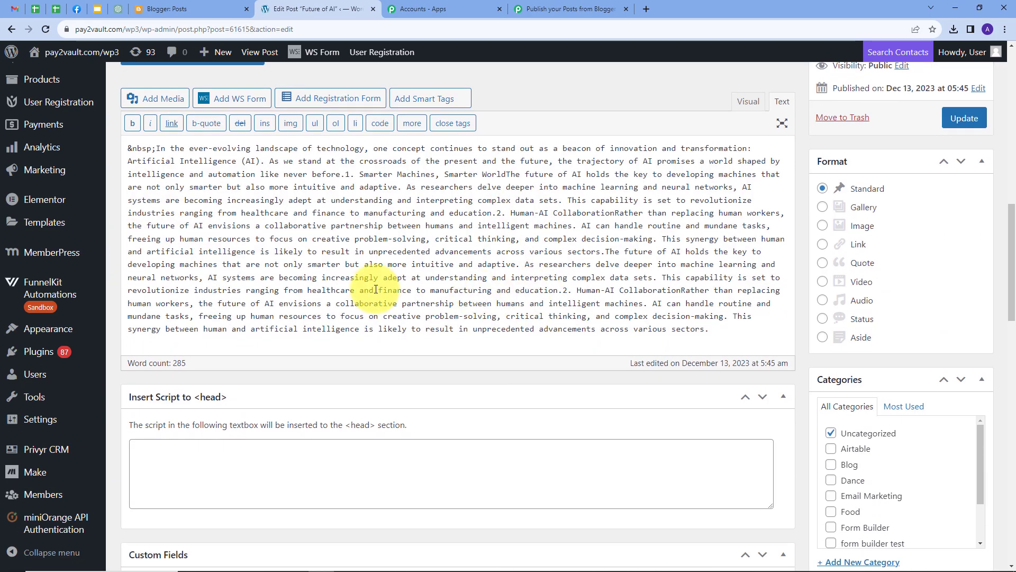
scroll(370, 299, up, 1)
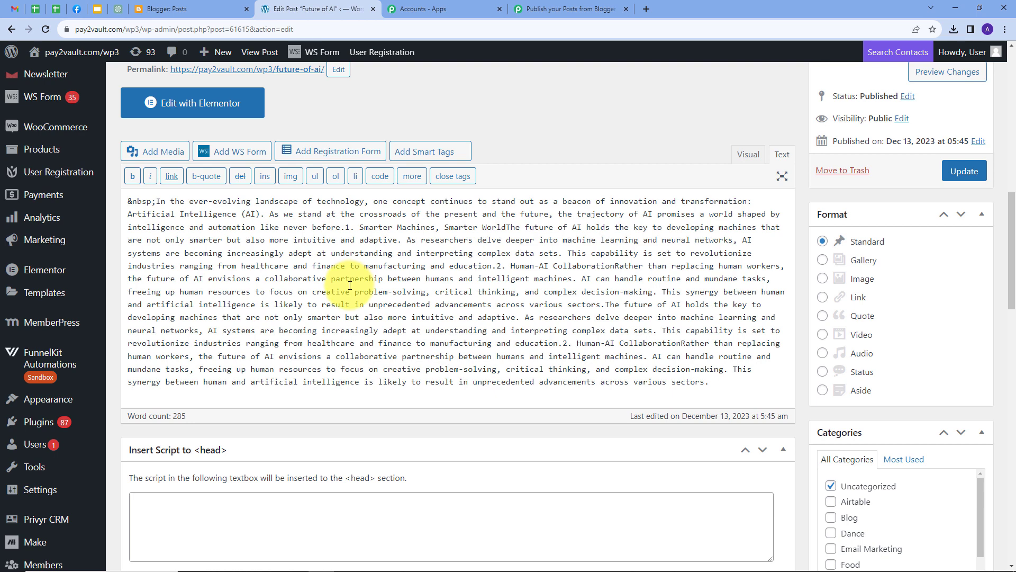
click(529, 9)
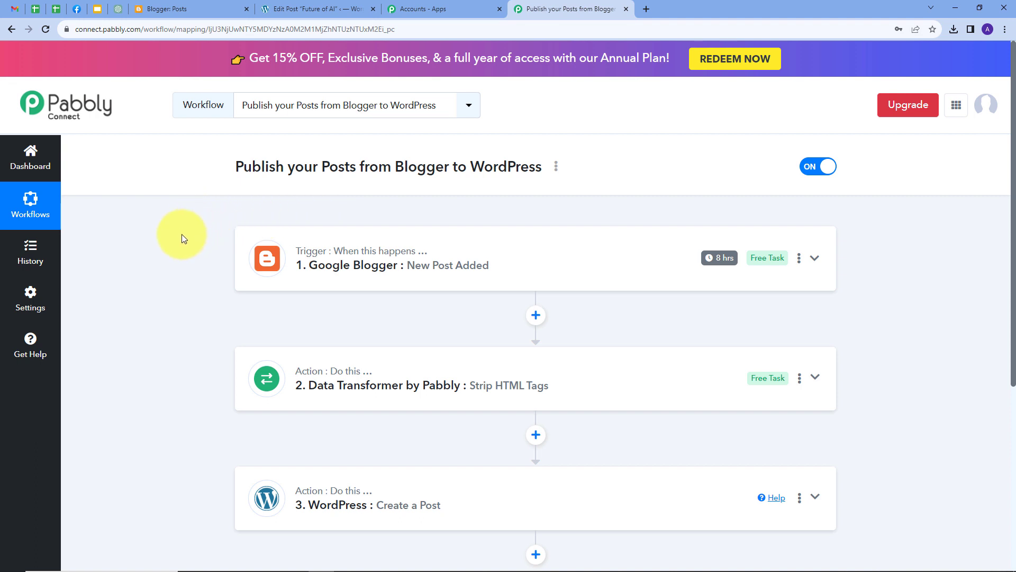
scroll(183, 234, down, 1)
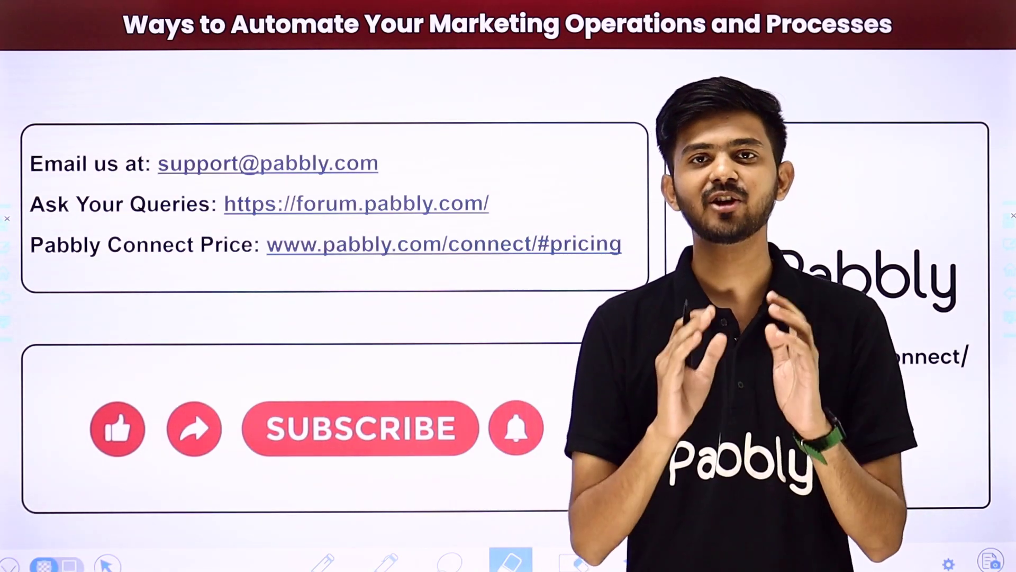
click(408, 166)
drag(408, 166, 487, 105)
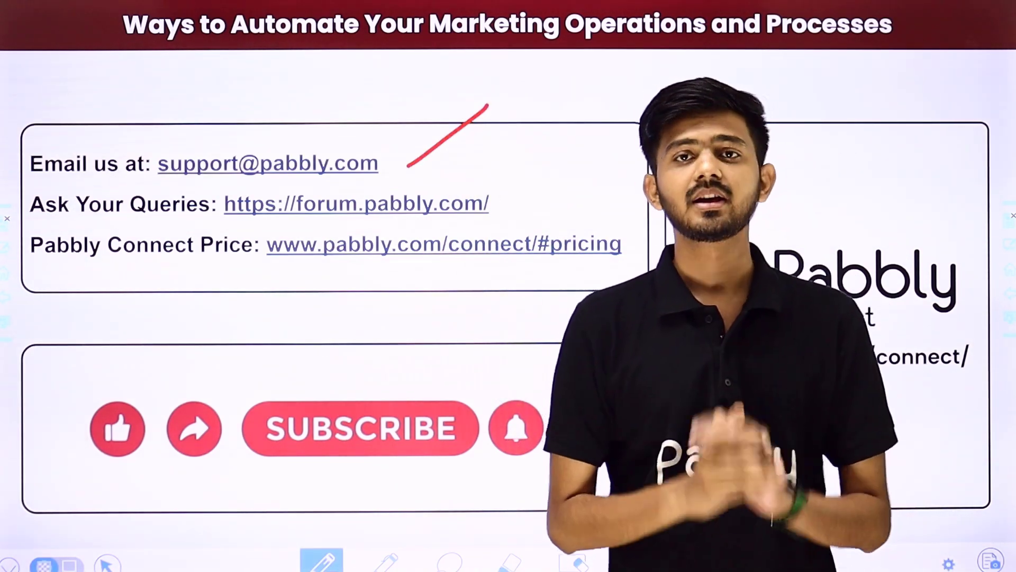
click(506, 205)
drag(506, 206, 573, 154)
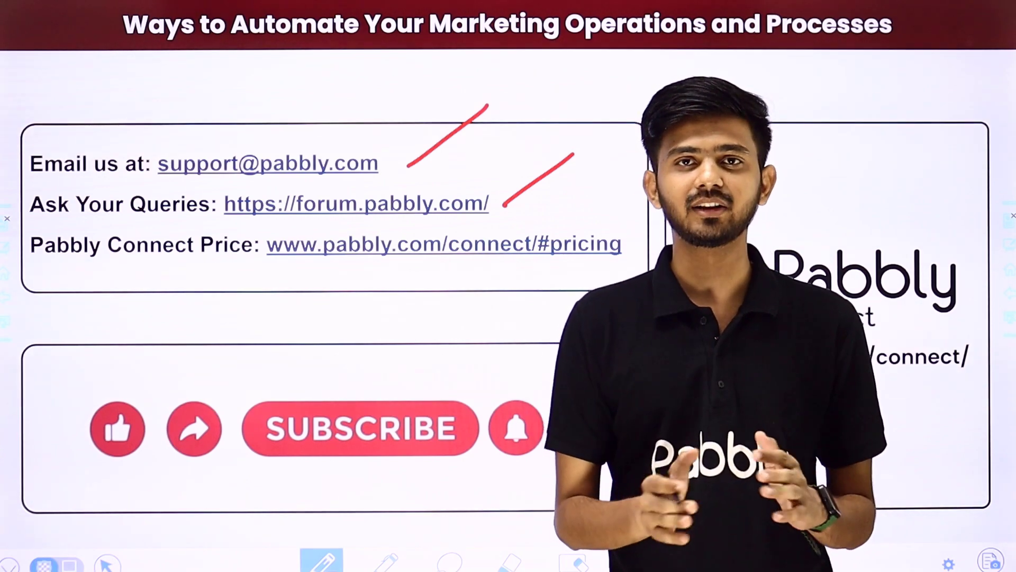
drag(613, 267, 691, 211)
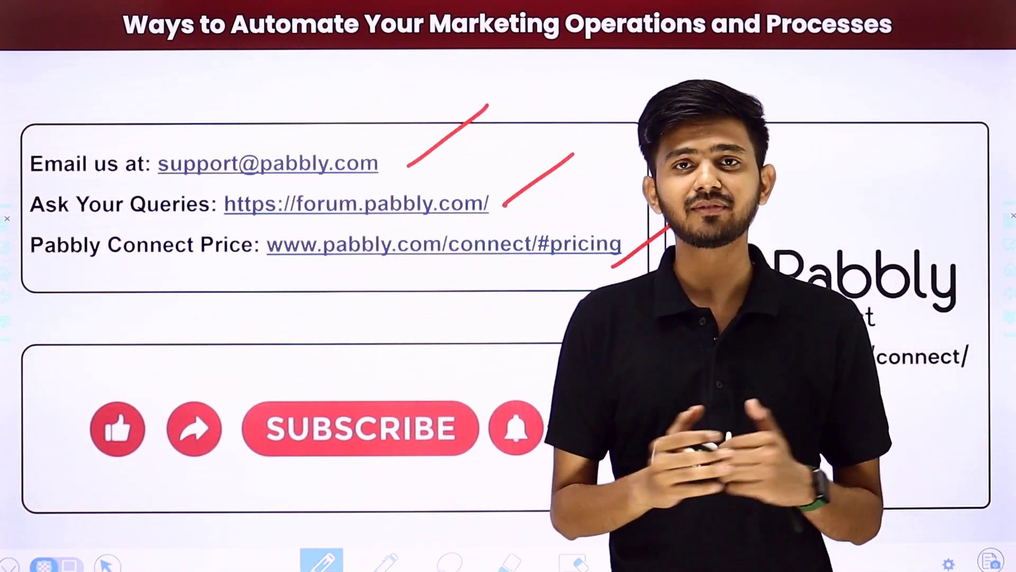